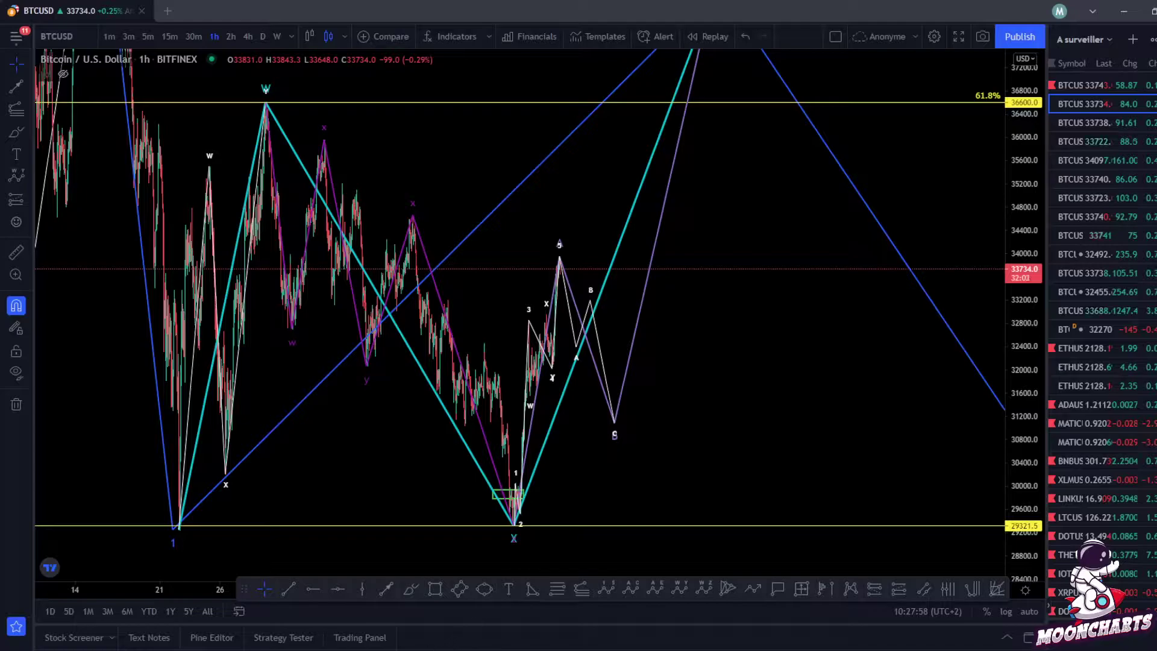
Step: Examine the hourly BTCUSD wave count from blue wave 1 to the projected C, Y and 2 target above the 61.8% line
drag(1021, 212, 1019, 357)
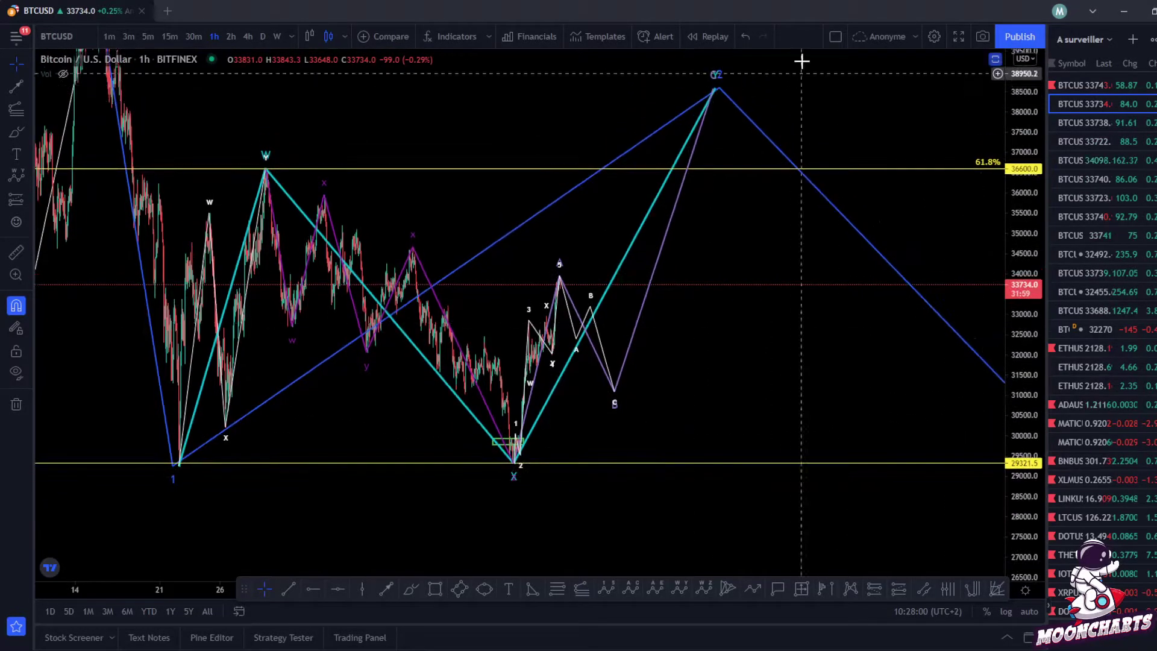
drag(757, 262, 860, 271)
scroll(707, 253, up, 2)
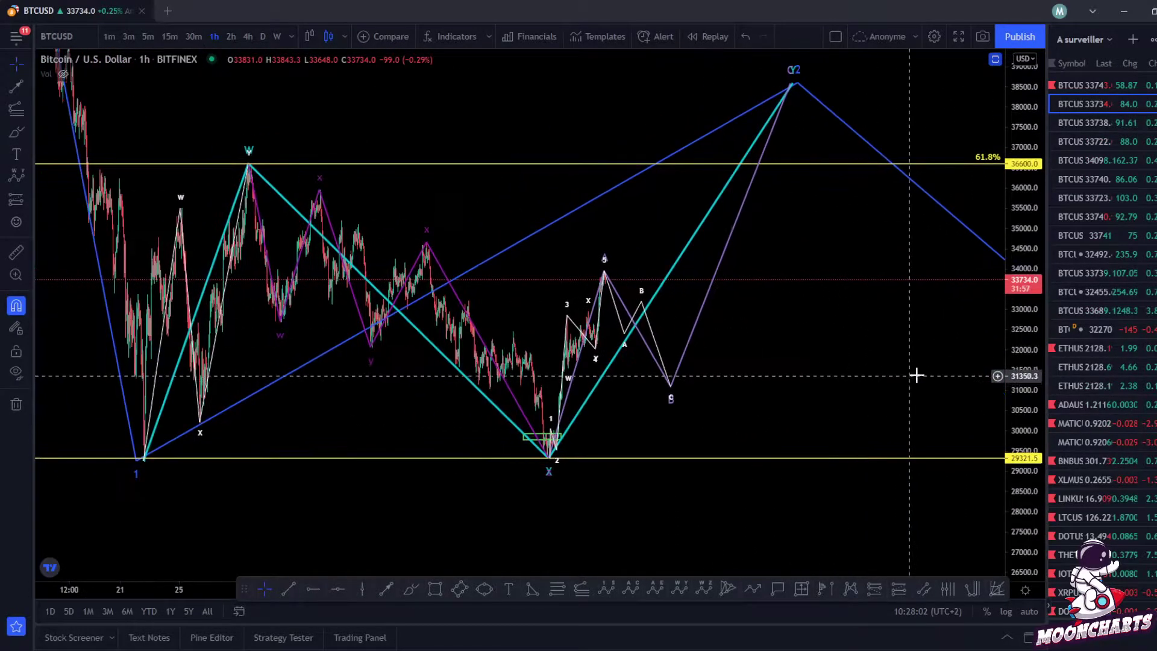
drag(1024, 363, 1024, 321)
drag(850, 386, 809, 374)
scroll(808, 375, down, 4)
drag(1023, 279, 1023, 357)
drag(924, 337, 832, 353)
scroll(662, 343, up, 4)
drag(704, 409, 938, 425)
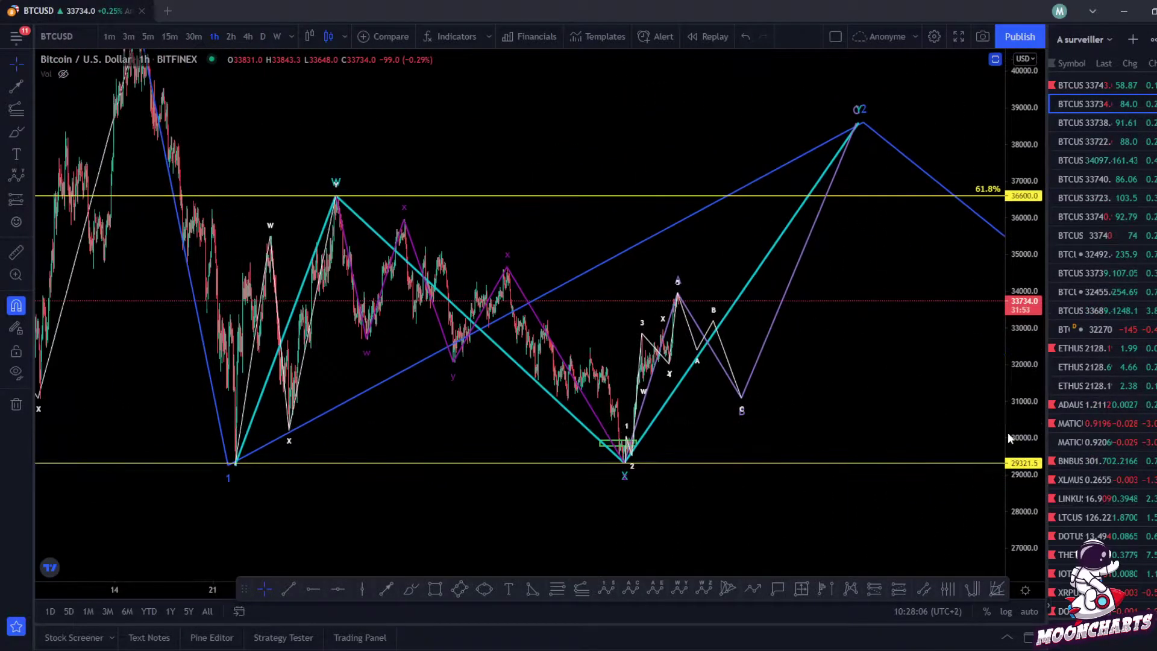
drag(1019, 437, 1018, 289)
drag(911, 388, 793, 360)
scroll(855, 342, up, 2)
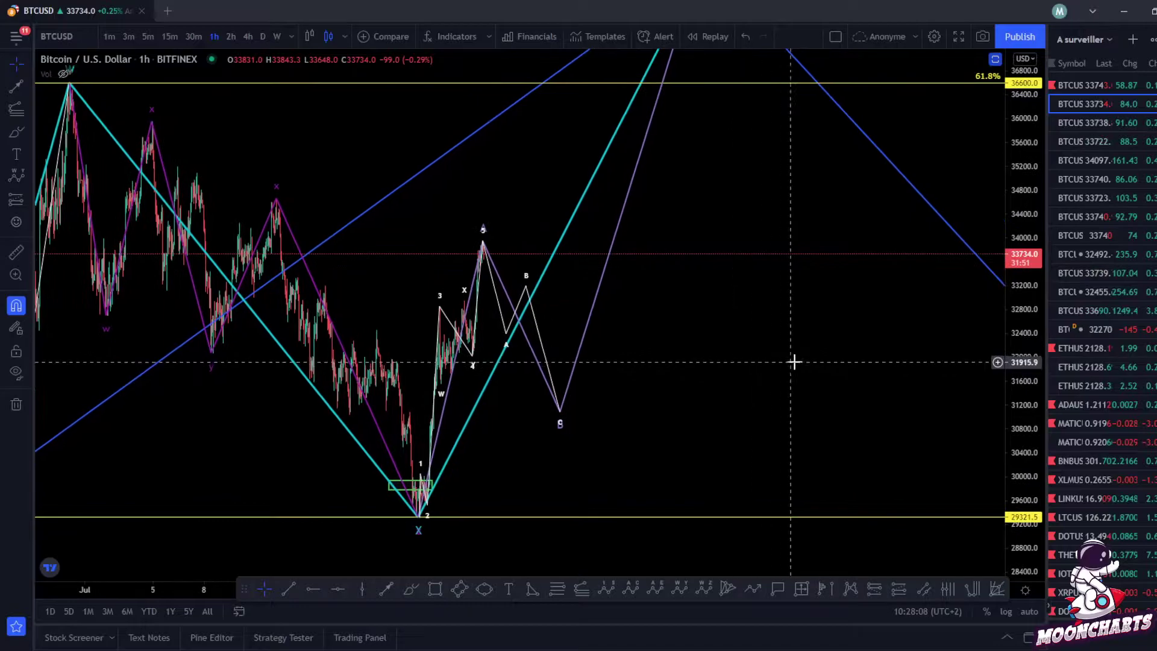
scroll(793, 360, down, 3)
drag(1015, 269, 1015, 365)
drag(880, 387, 858, 389)
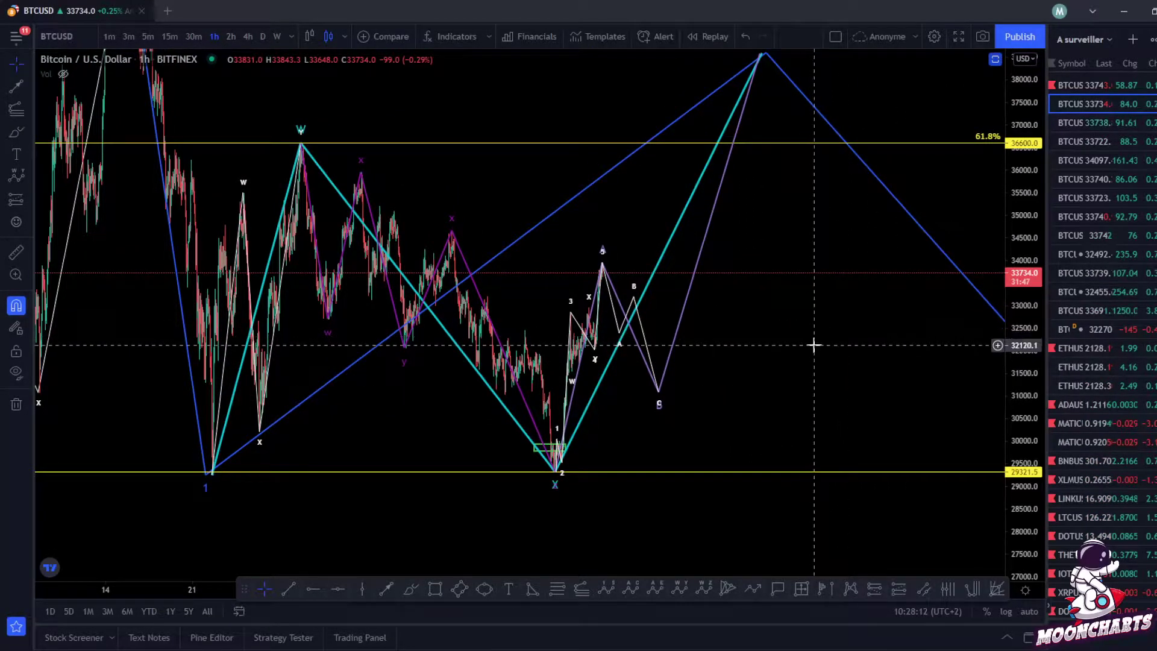
drag(847, 346, 792, 342)
right_click(876, 340)
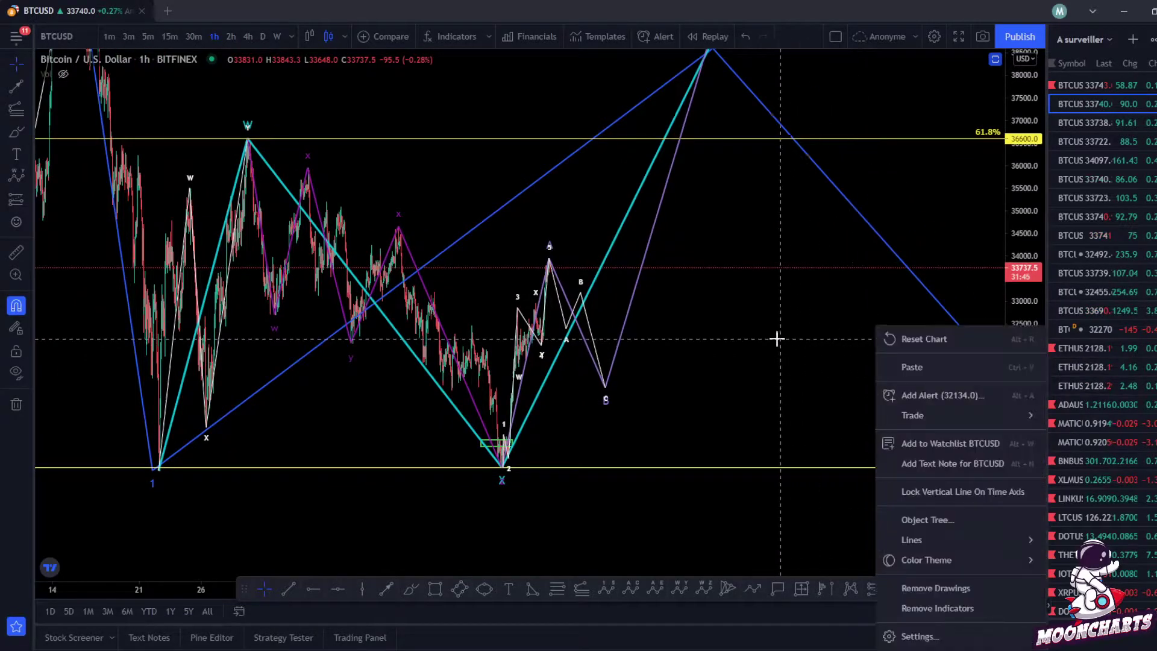
click(779, 338)
Step: Examine the earlier price swings leading into blue wave 1 alongside the W-X-Y correction and its projected rise
scroll(756, 358, up, 4)
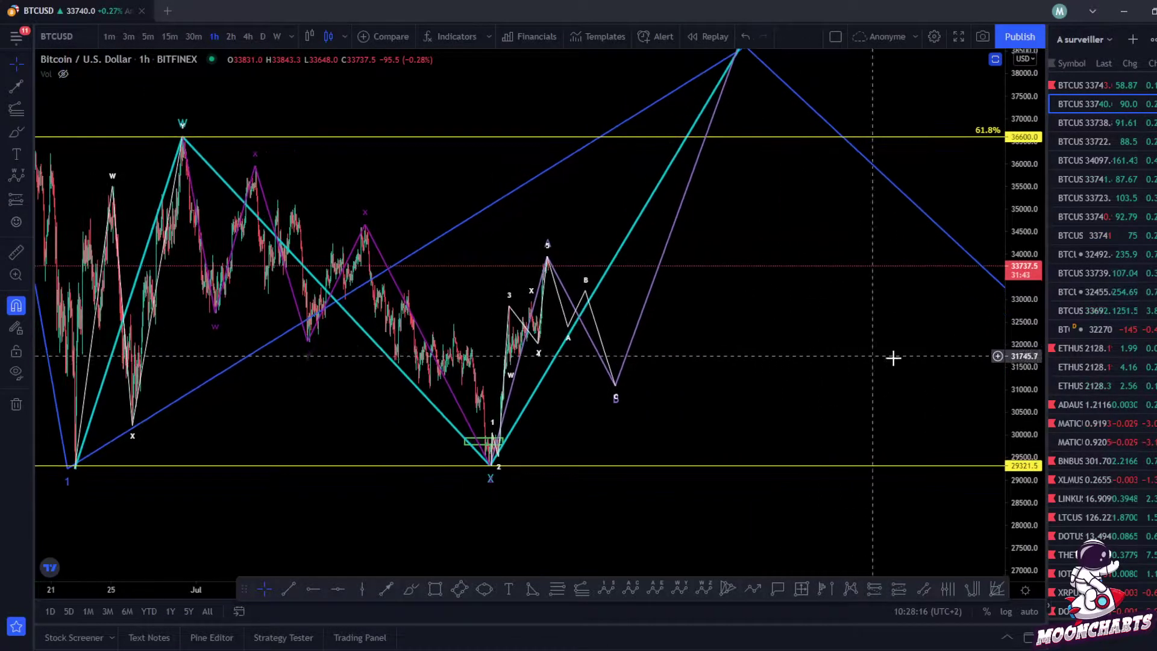
scroll(790, 336, down, 2)
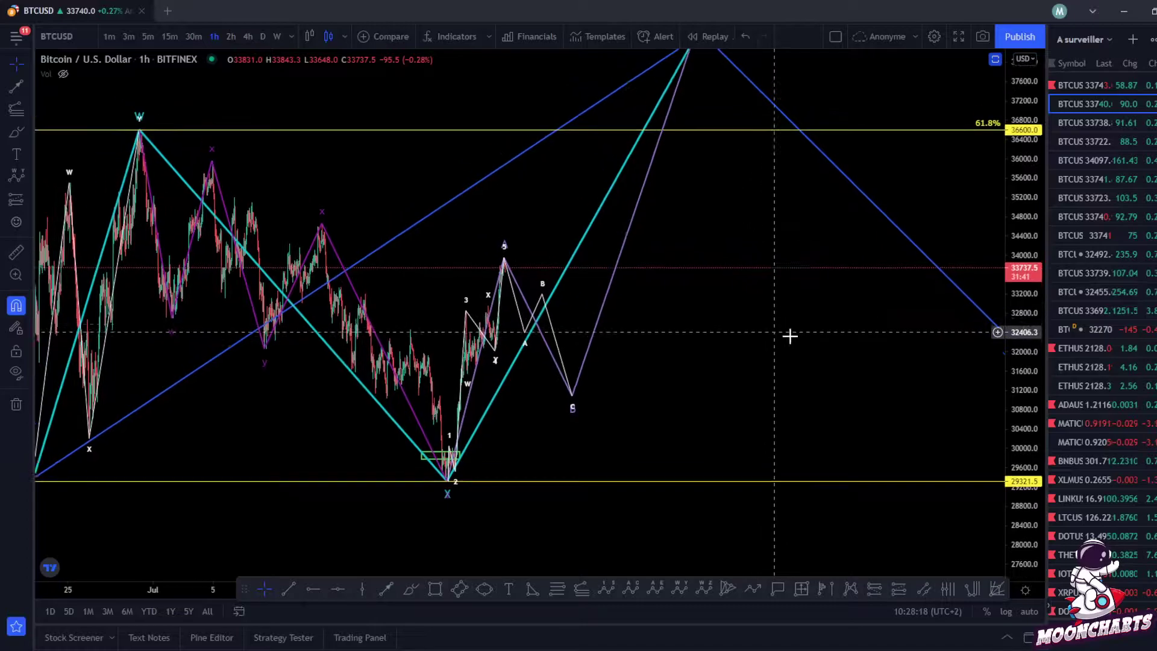
drag(1024, 200, 1024, 302)
drag(915, 336, 793, 386)
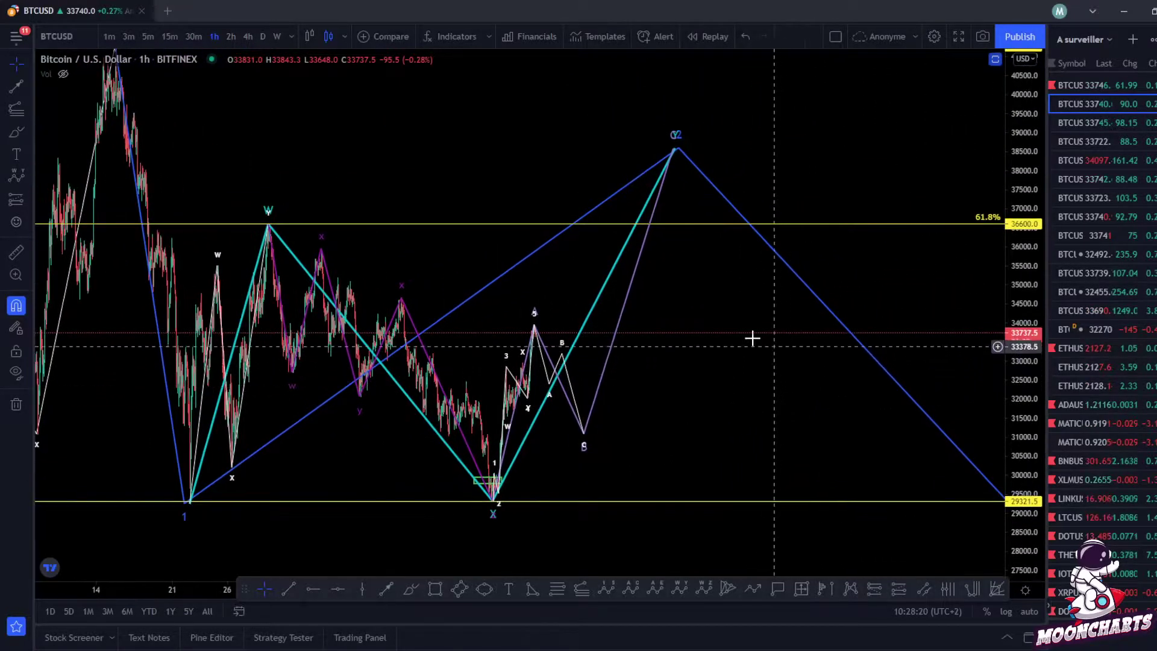
right_click(698, 306)
click(661, 299)
scroll(846, 344, down, 3)
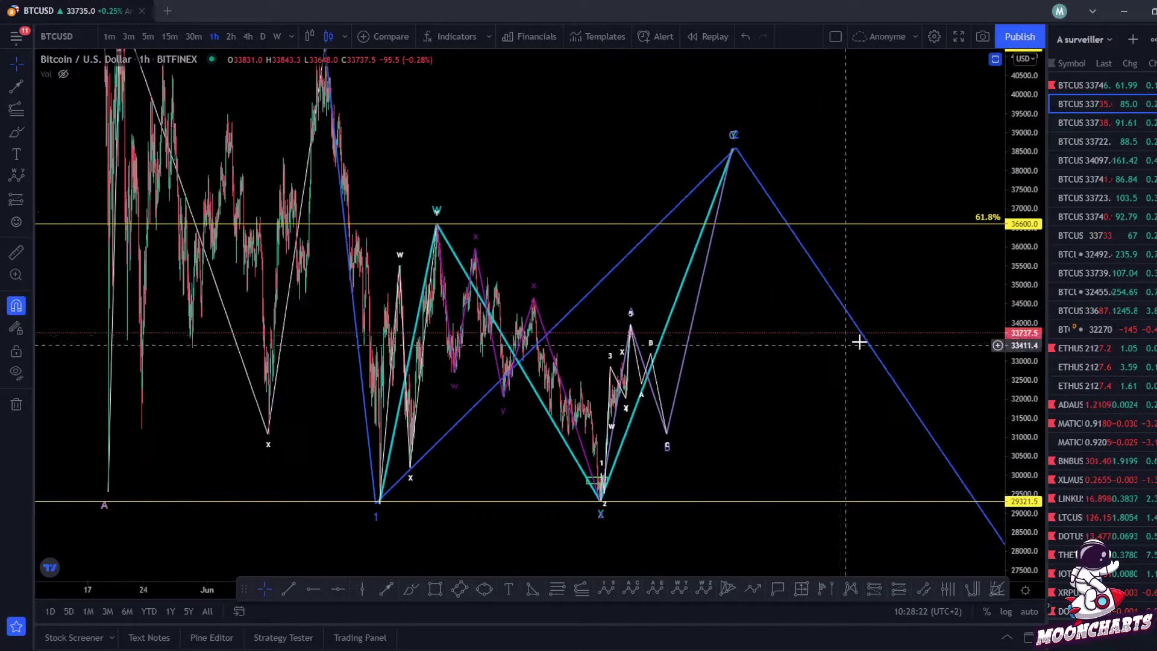
drag(1030, 267, 1028, 284)
drag(912, 284, 855, 262)
scroll(659, 338, up, 4)
drag(633, 357, 733, 336)
scroll(677, 378, up, 3)
drag(686, 385, 1008, 202)
drag(868, 343, 847, 348)
scroll(847, 349, down, 3)
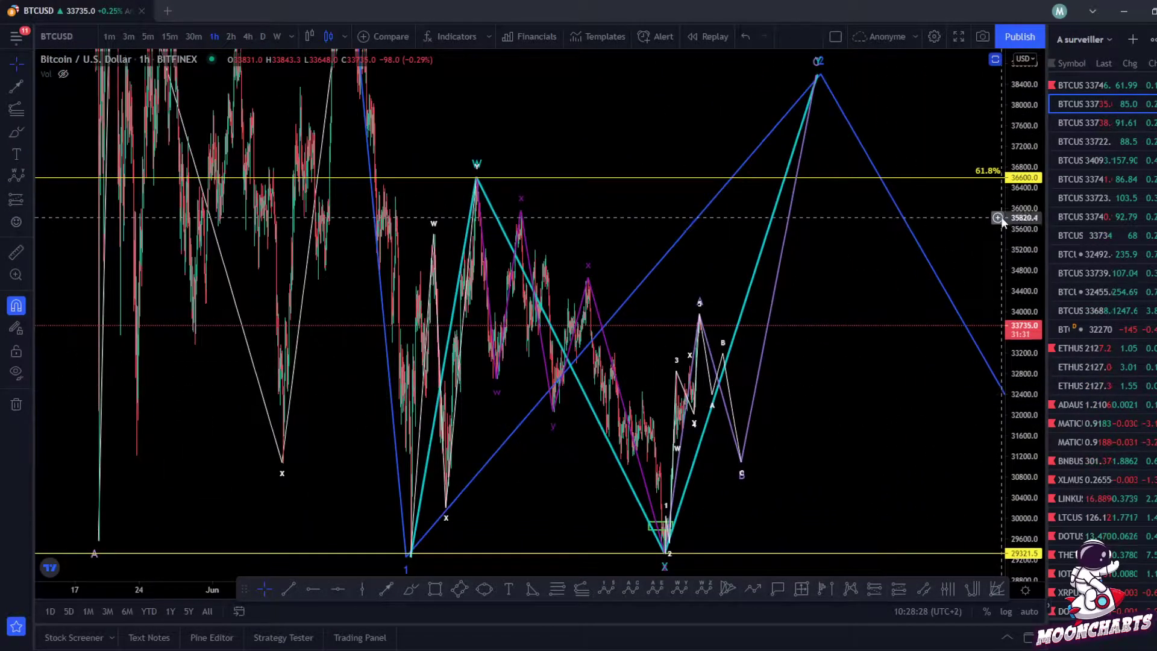
Step: Separate the overlapping target points by moving purple C slightly earlier, near 38630, and blue 2 slightly later, near 38650
drag(993, 225, 970, 290)
drag(1015, 285, 1009, 466)
drag(700, 450, 622, 487)
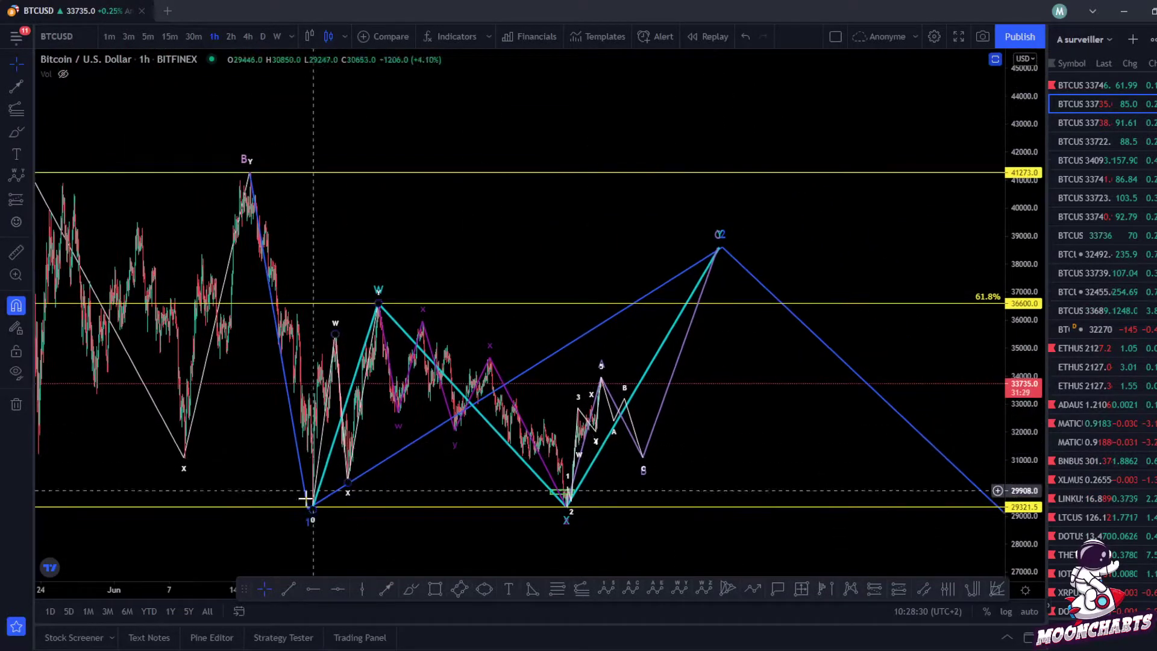
click(720, 248)
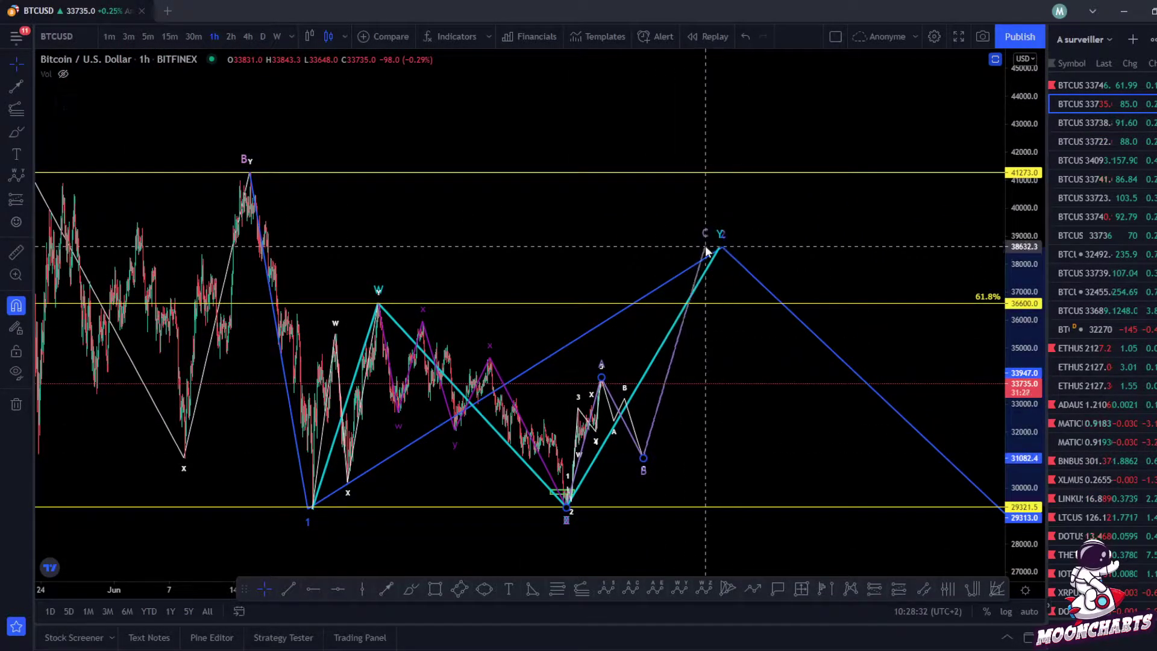
mouse_move(723, 248)
mouse_down()
mouse_move(768, 251)
mouse_move(745, 246)
mouse_up()
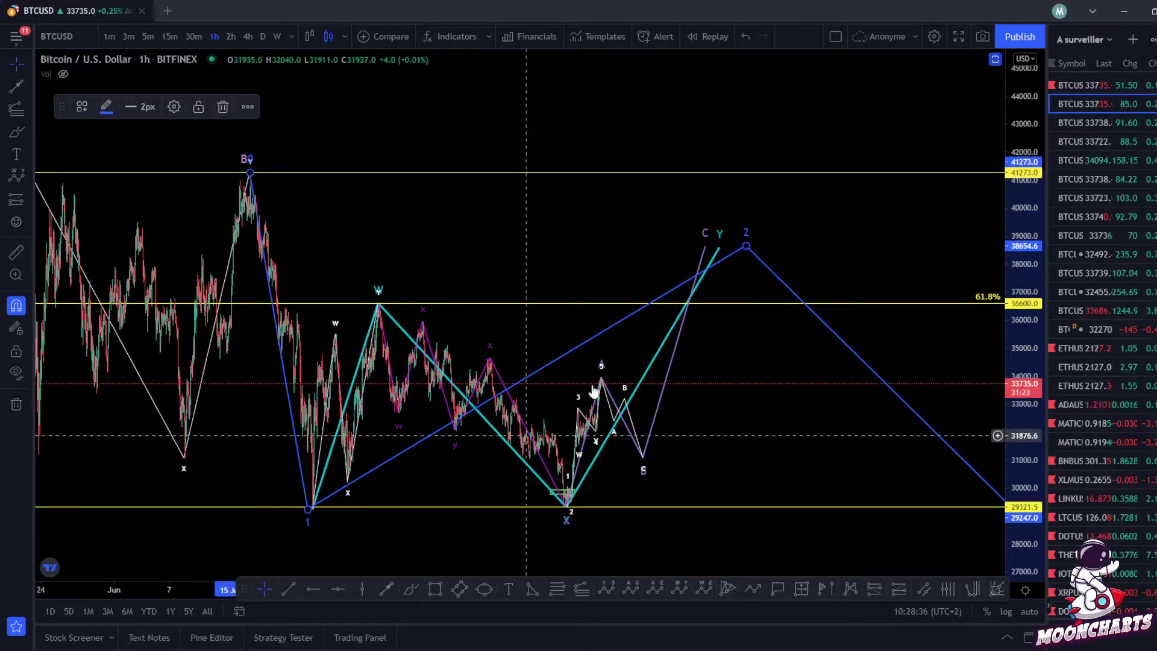
click(748, 297)
Step: Examine the larger A-B structure, the X low and the separated C, Y and 2 targets on the chart
scroll(907, 326, down, 2)
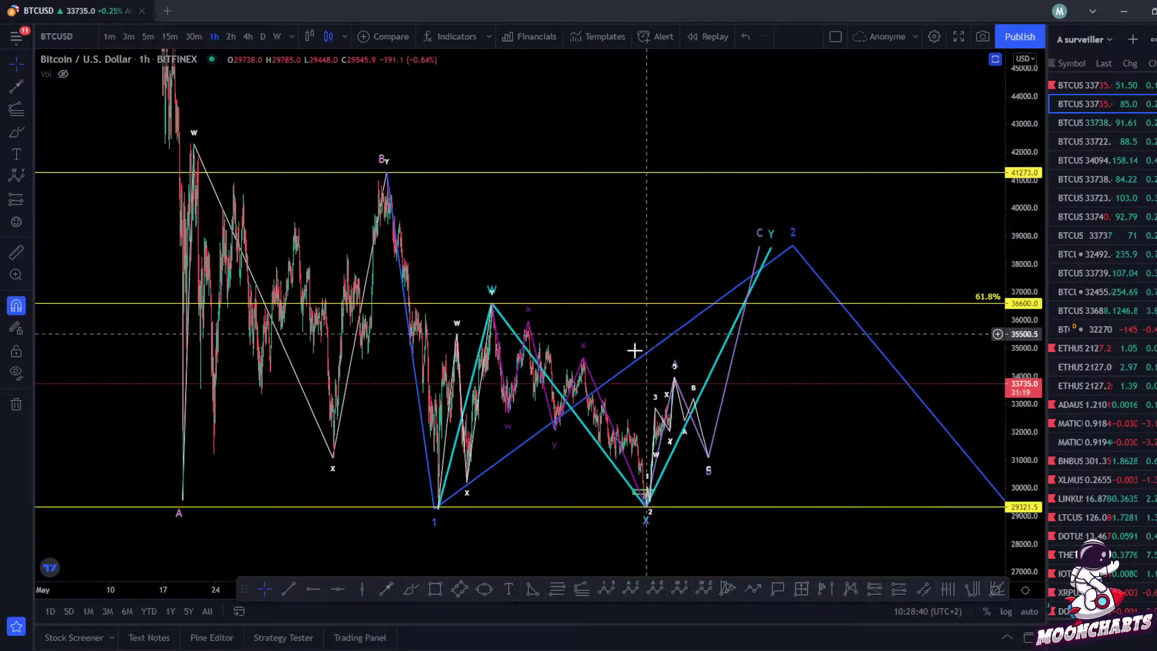
drag(944, 232, 686, 147)
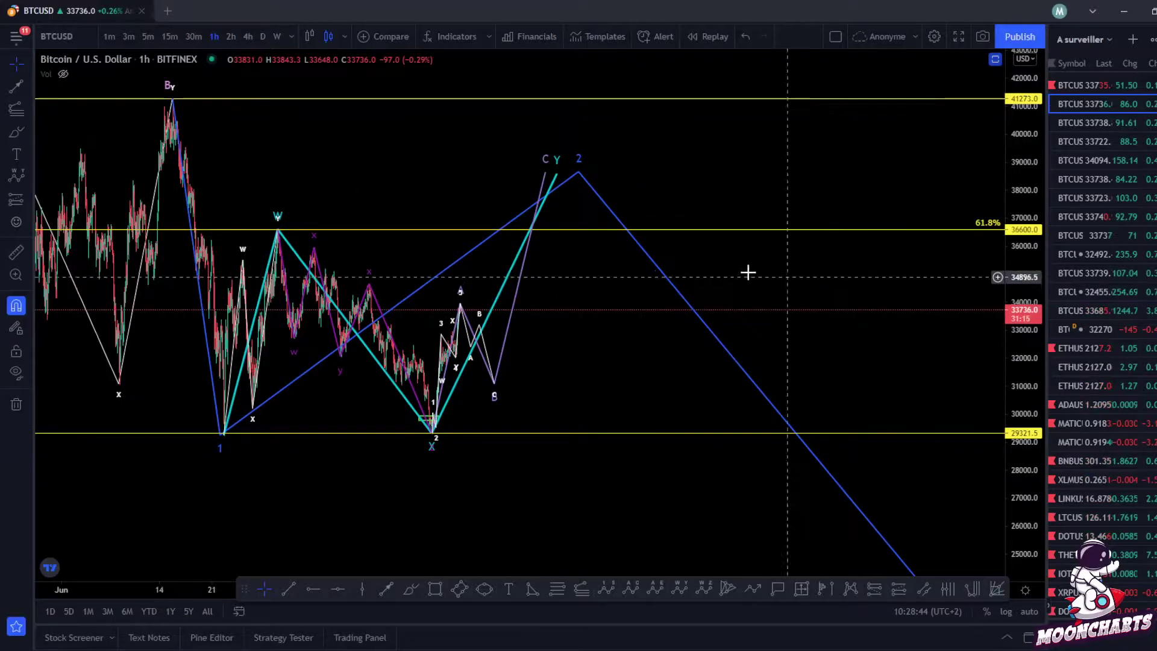
drag(699, 312, 832, 360)
scroll(832, 361, up, 2)
drag(757, 324, 841, 332)
drag(692, 349, 812, 352)
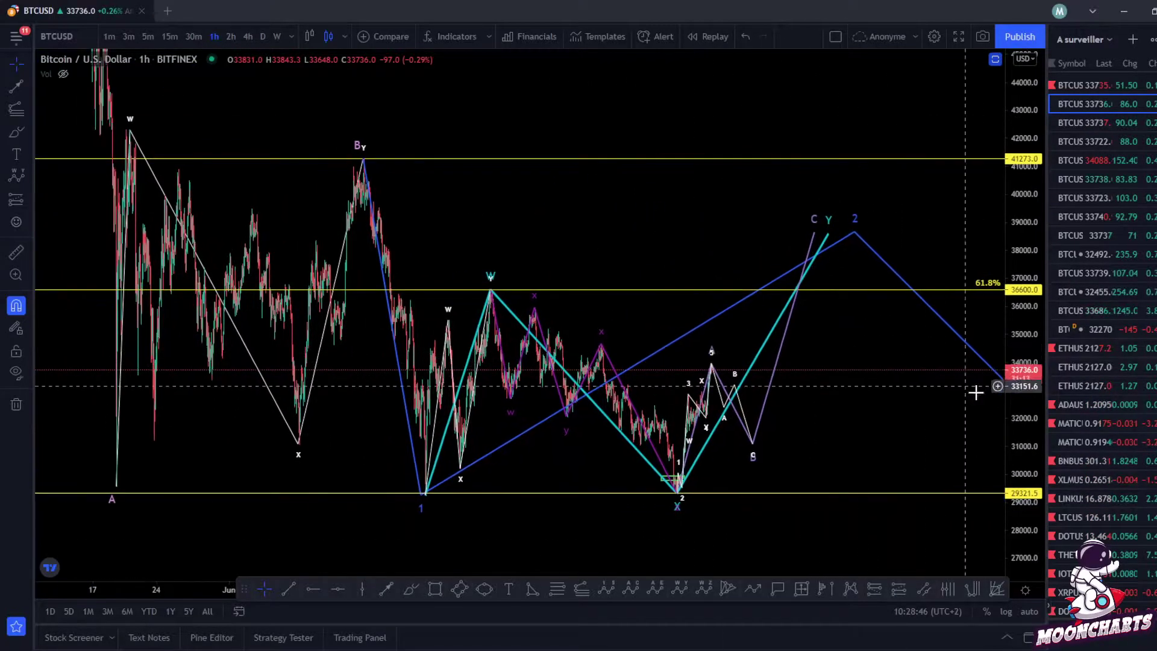
drag(1025, 392, 1025, 322)
drag(712, 437, 673, 384)
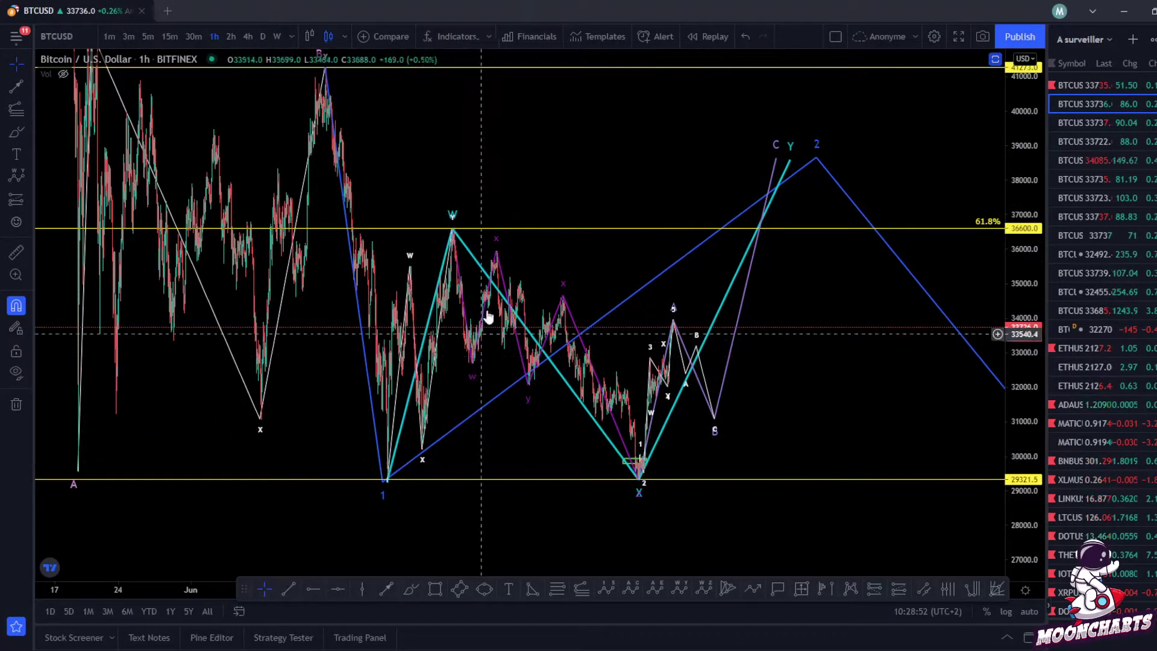
right_click(835, 414)
click(797, 414)
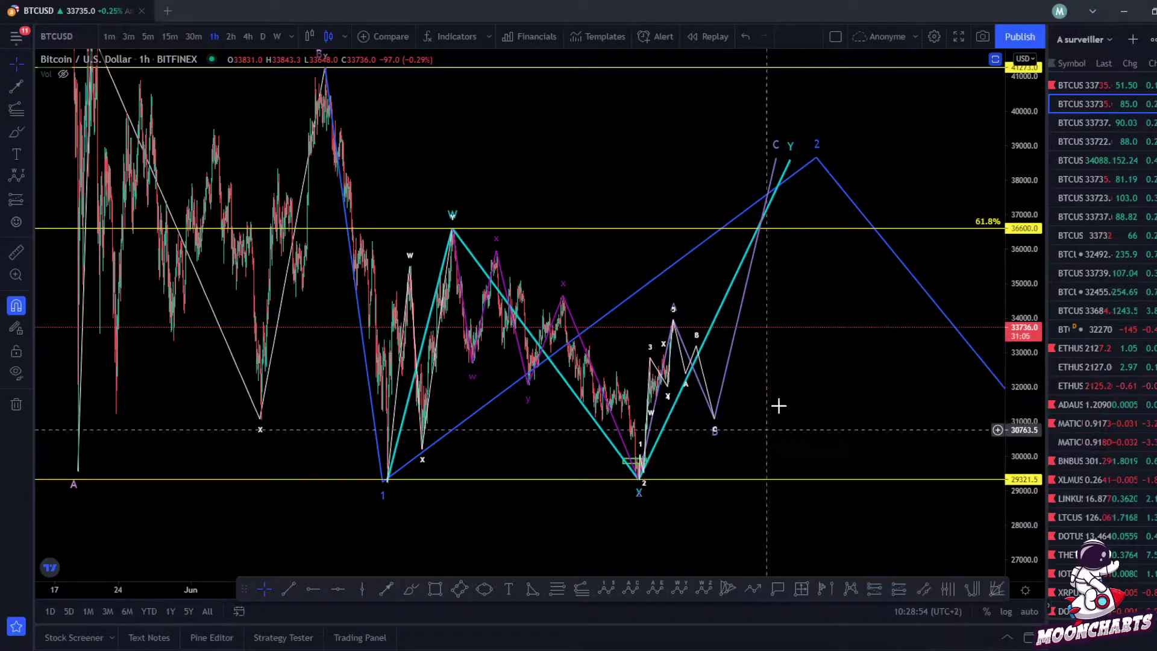
drag(840, 335, 770, 321)
scroll(736, 404, up, 3)
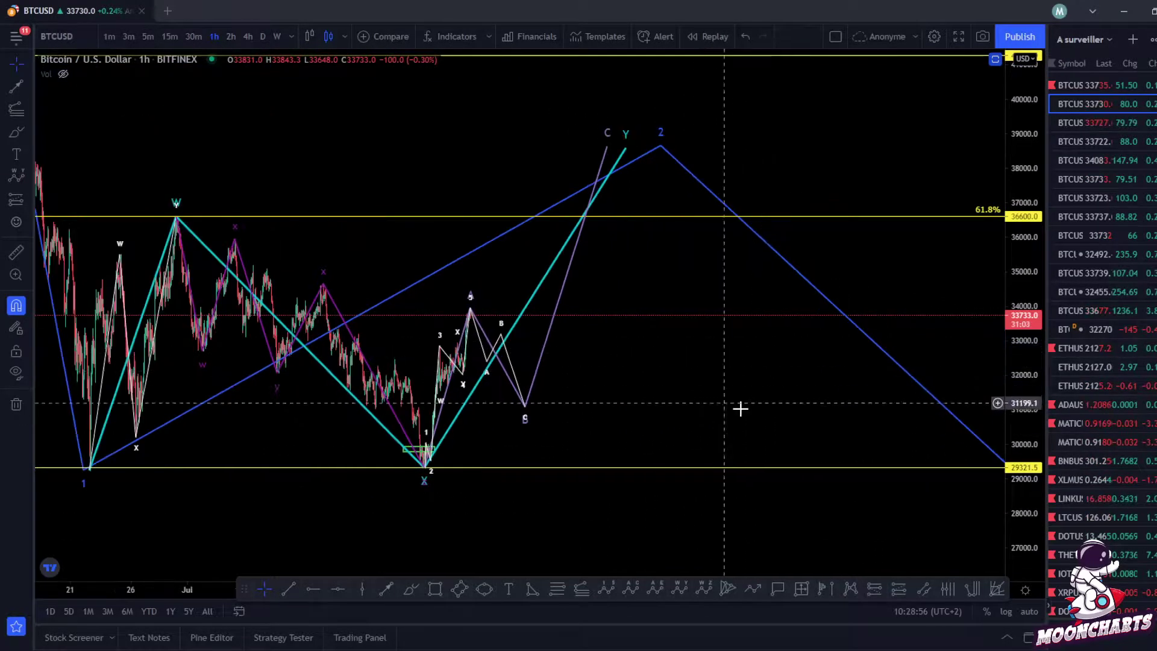
drag(739, 407, 857, 407)
scroll(821, 411, up, 3)
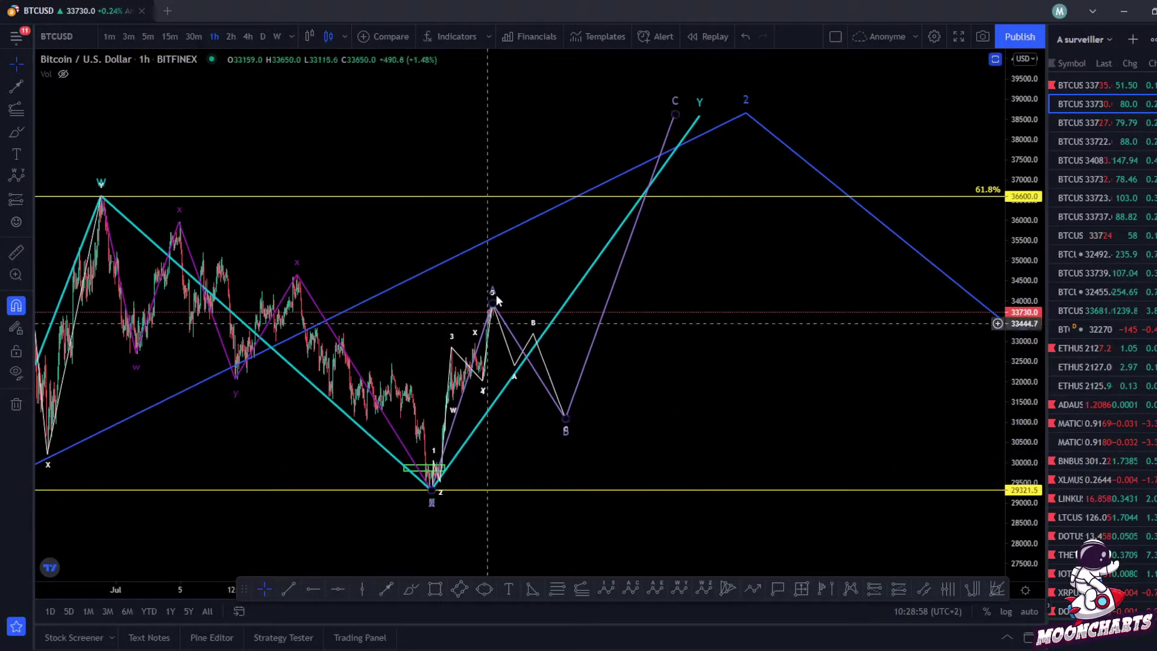
Step: Examine the white five-wave rise from the X low and the projected A-B-C pullback at close range
drag(790, 231, 844, 224)
scroll(784, 242, up, 3)
drag(724, 299, 930, 336)
drag(982, 376, 1005, 313)
drag(1023, 381, 1023, 214)
scroll(741, 300, up, 5)
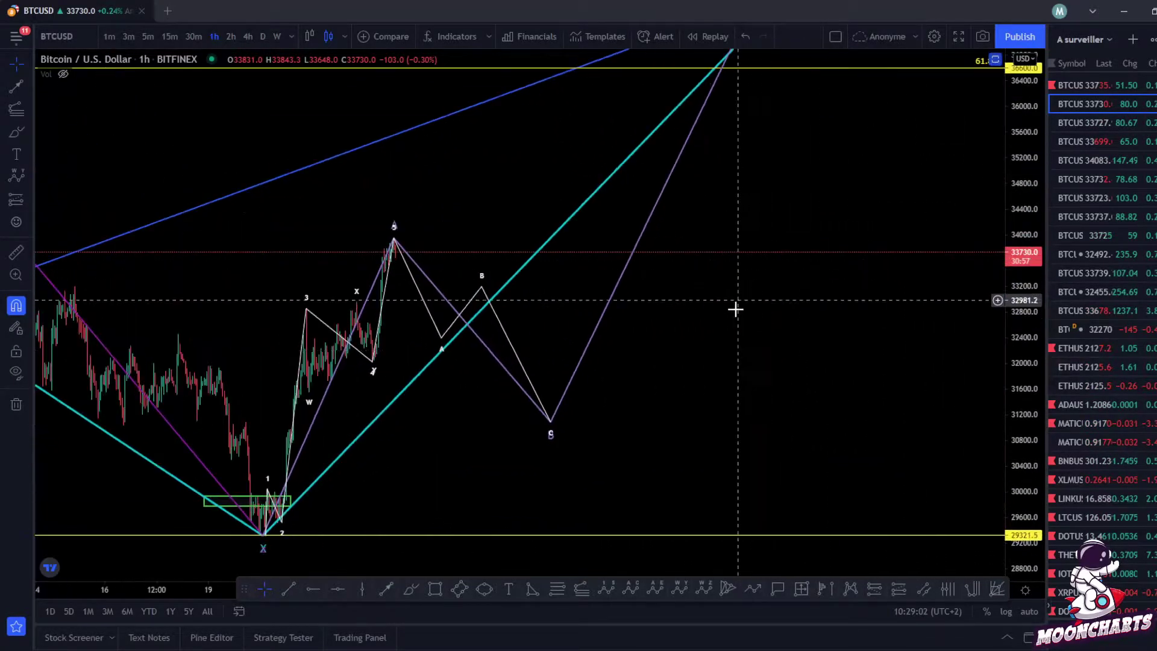
drag(726, 378, 953, 341)
drag(1020, 413, 1018, 342)
drag(813, 440, 737, 358)
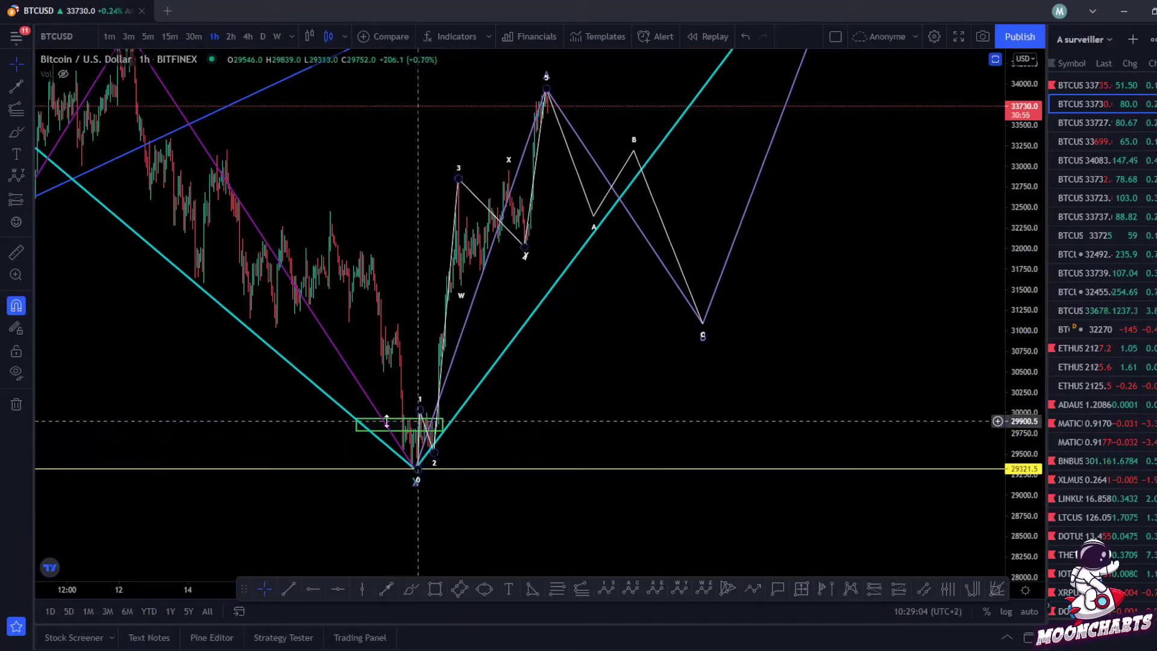
drag(512, 403, 509, 416)
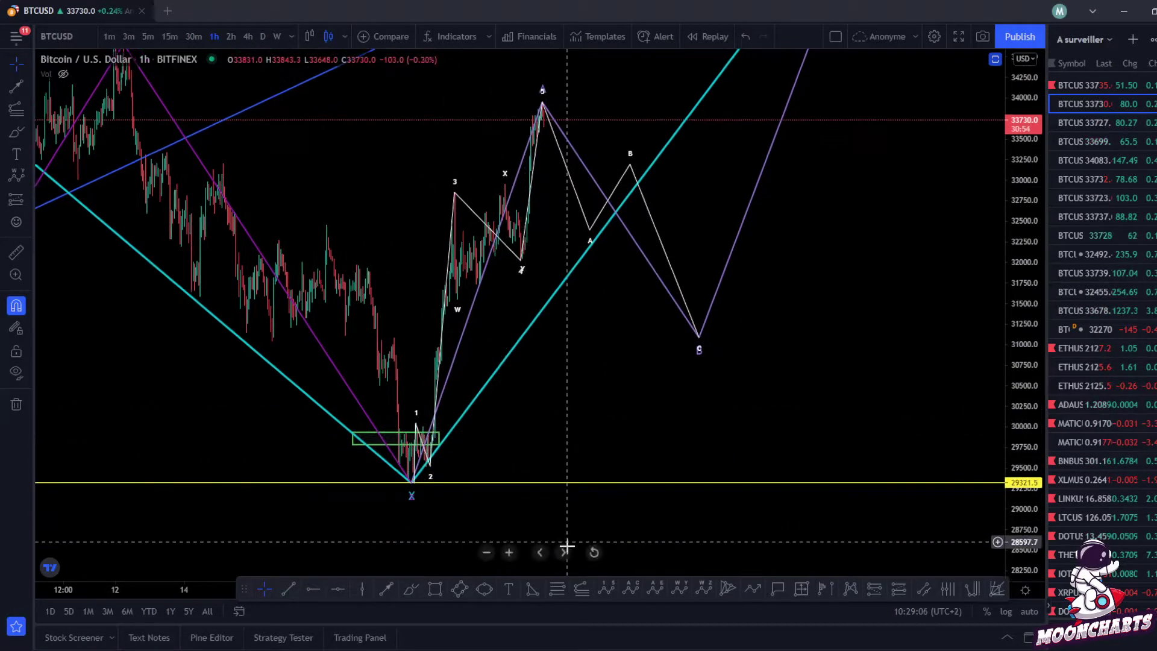
click(409, 493)
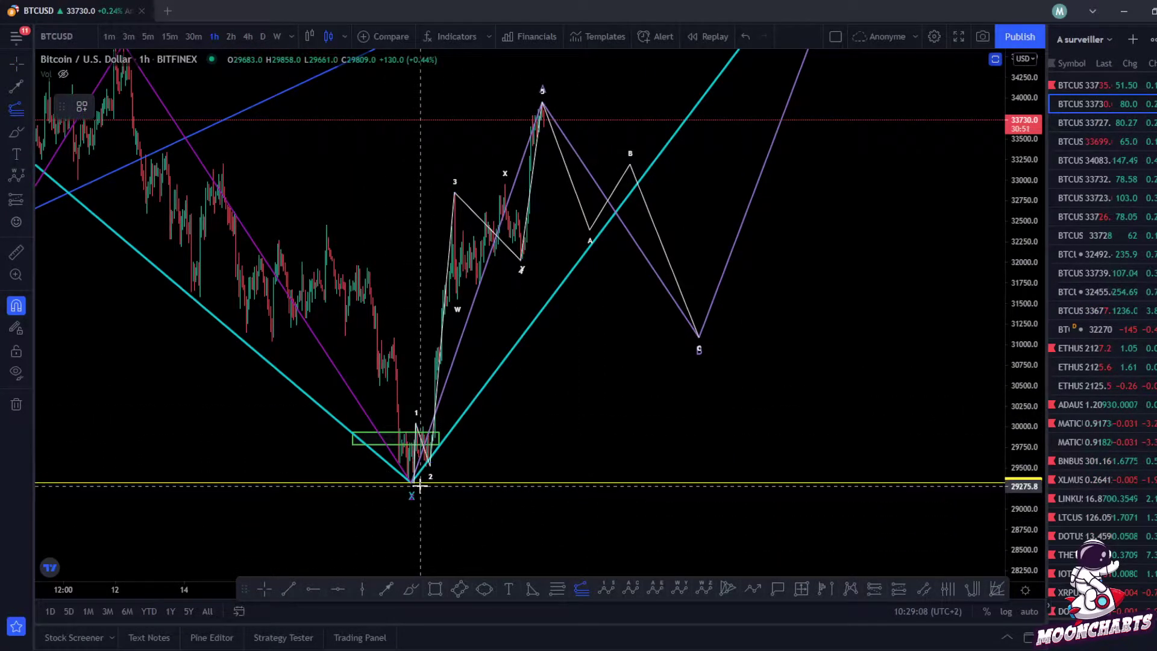
scroll(413, 494, up, 3)
key(Escape)
Step: Draw a trend-based Fibonacci extension from the white wave's starting low at X through point 1 to the point 2 low
drag(442, 431, 917, 479)
scroll(633, 435, up, 2)
drag(1038, 469, 1042, 413)
drag(896, 477, 876, 362)
scroll(868, 368, up, 2)
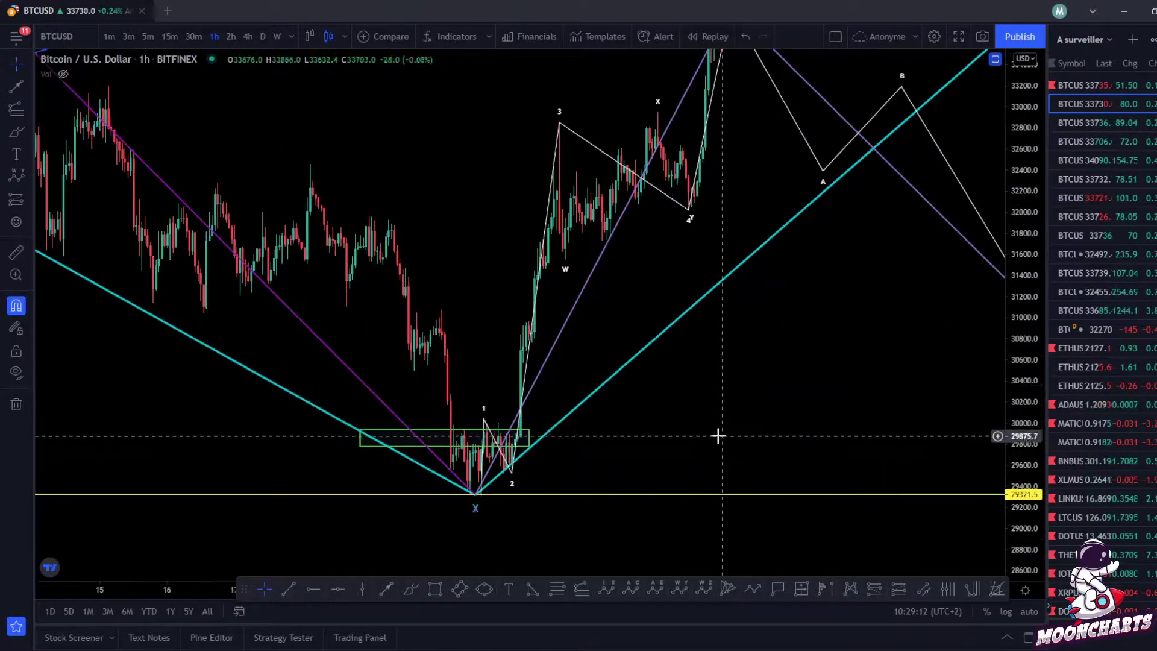
drag(718, 435, 682, 442)
click(582, 590)
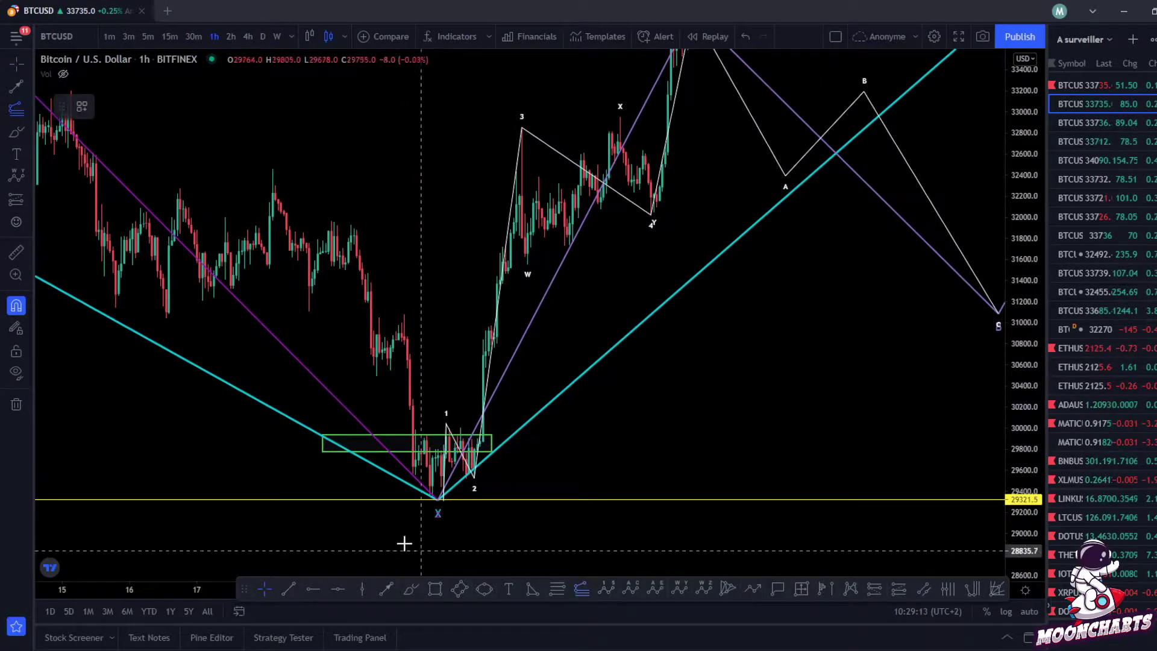
click(444, 512)
click(445, 423)
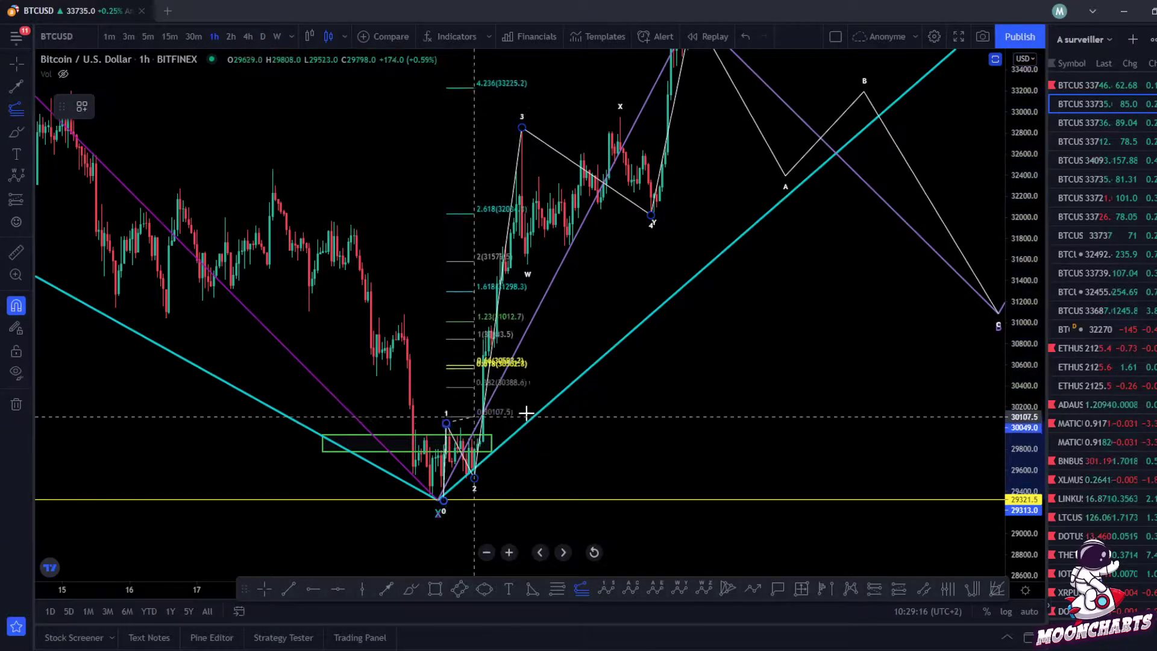
click(736, 477)
Step: Compare white waves 3, 4 and 5 and the W-X-Y subwaves with the Fibonacci extension levels from 1.618 to 4.236
drag(972, 410, 806, 460)
scroll(826, 460, down, 3)
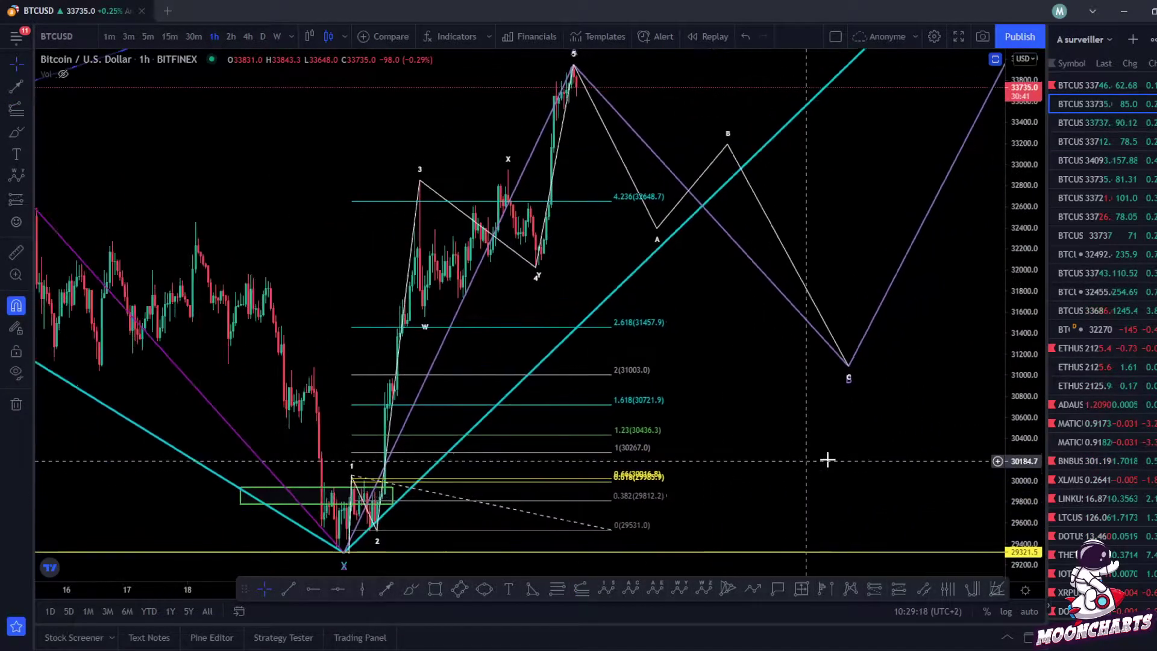
drag(1019, 304, 1019, 383)
drag(931, 422, 805, 438)
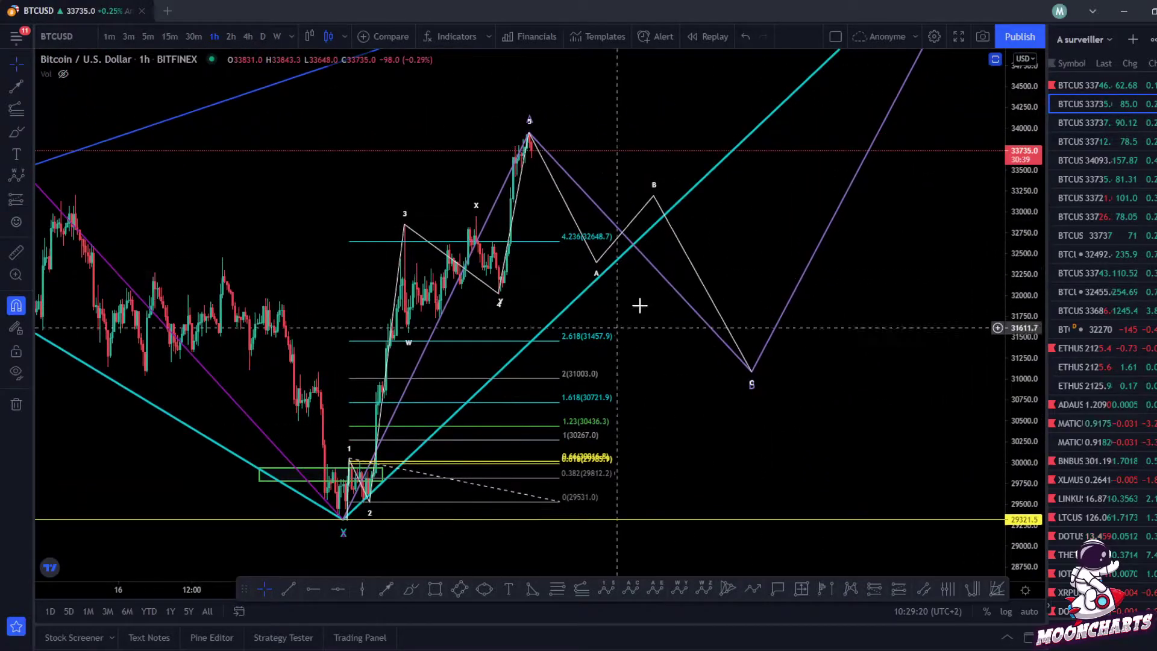
drag(662, 356, 655, 337)
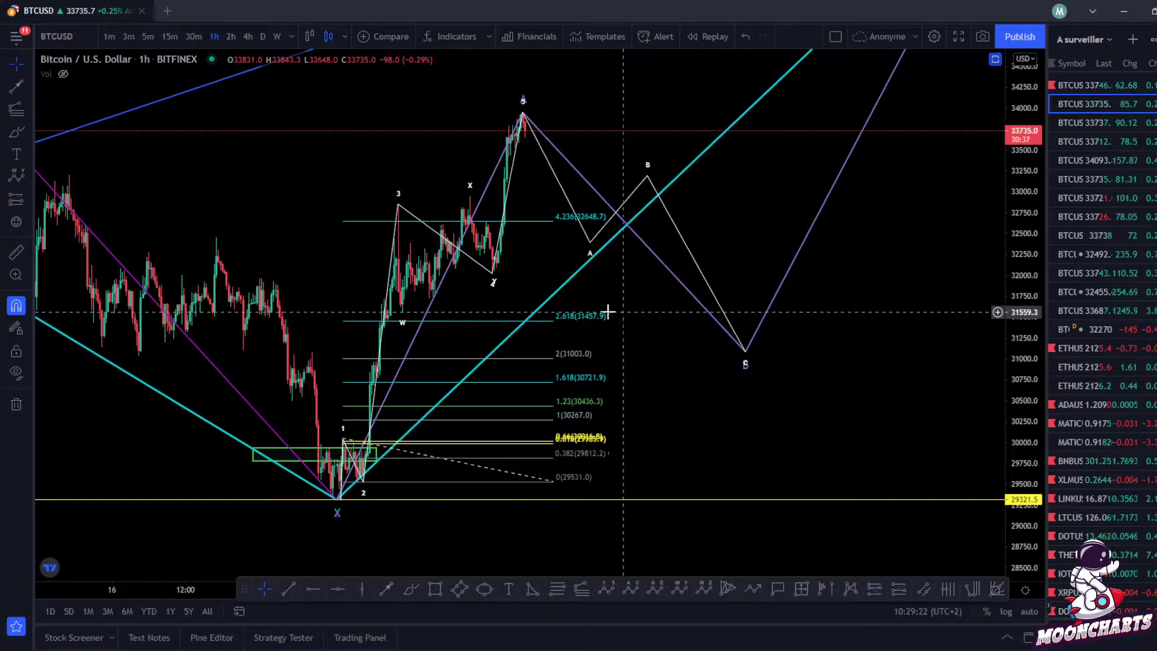
scroll(505, 291, up, 3)
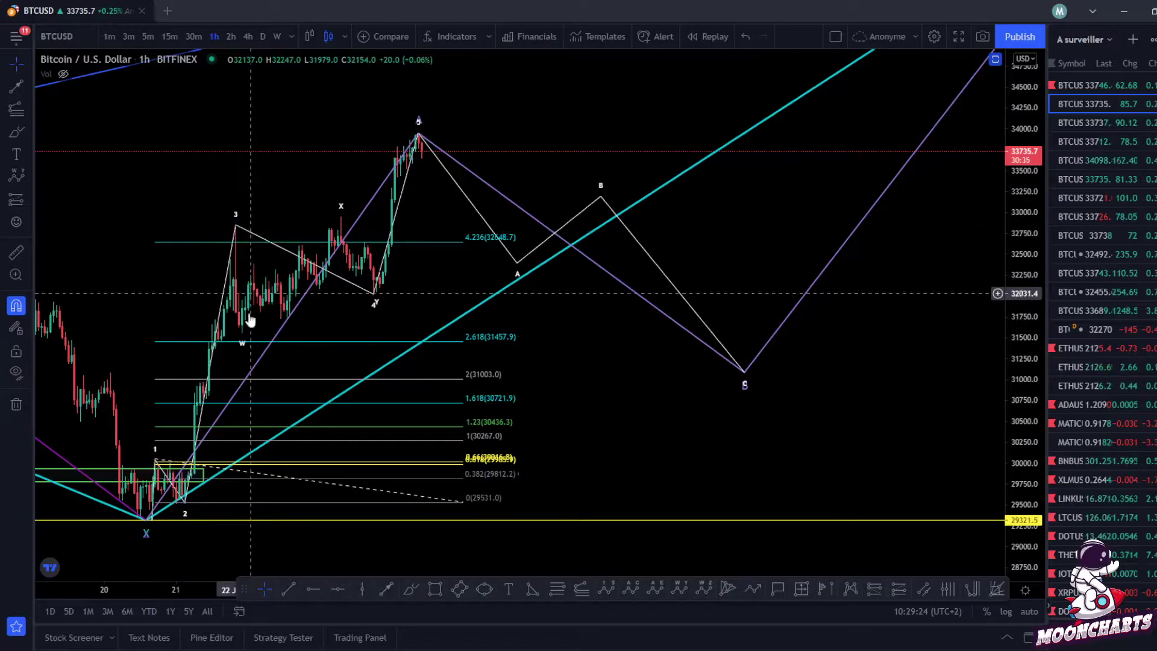
drag(760, 363, 708, 365)
scroll(707, 371, down, 3)
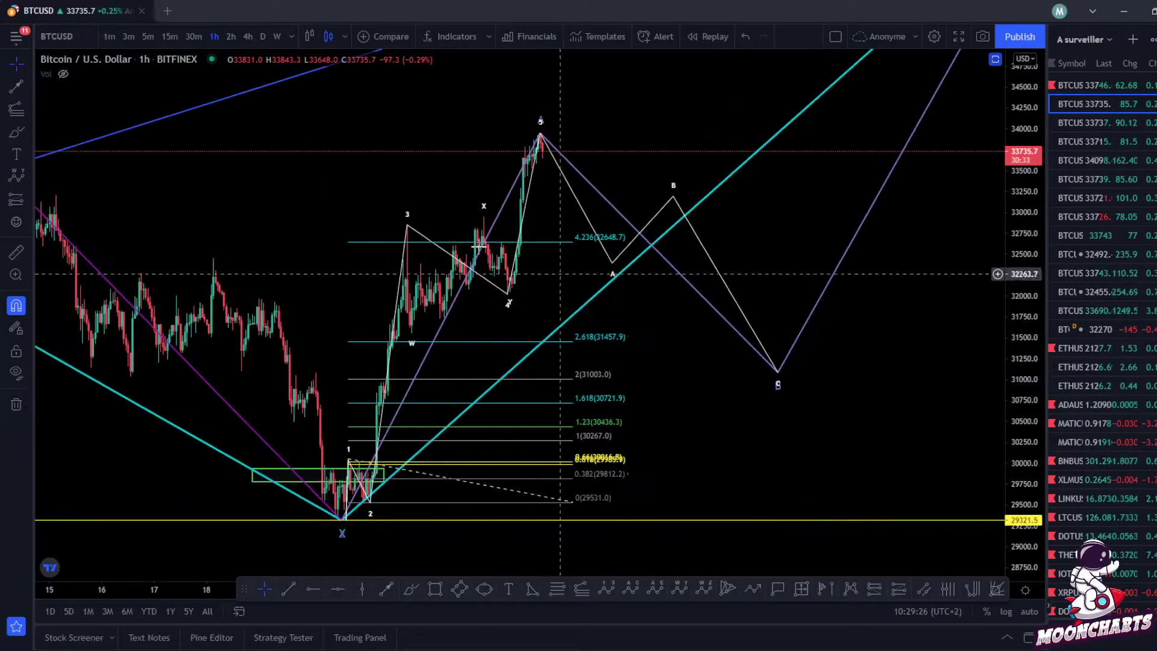
drag(568, 287, 597, 285)
scroll(594, 280, up, 2)
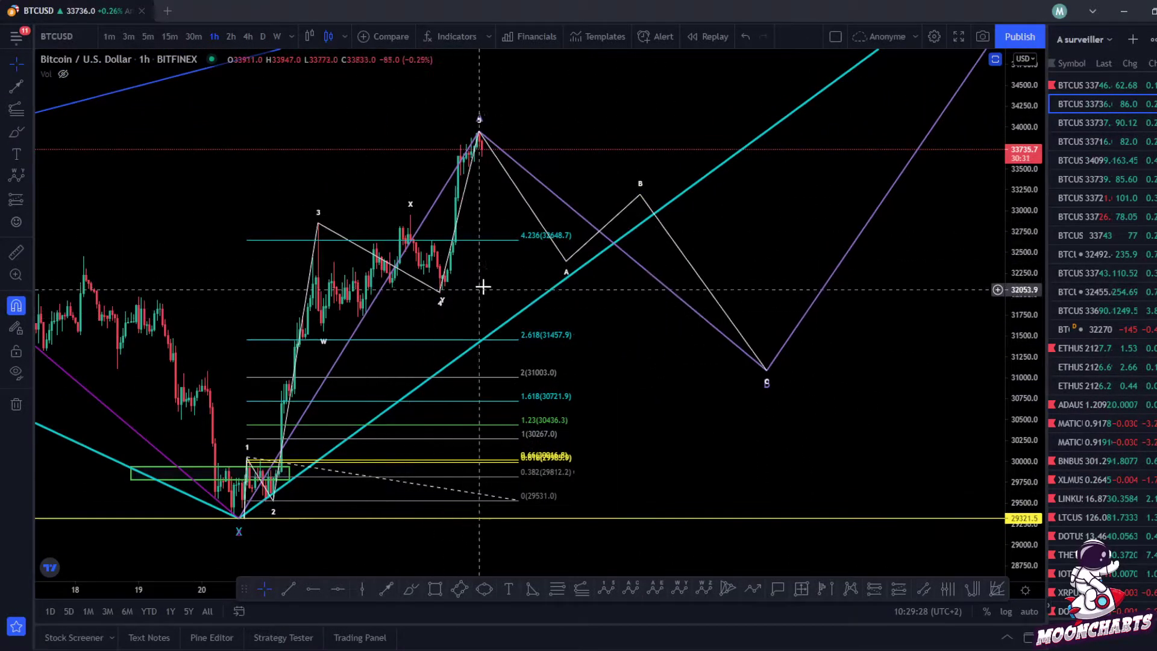
drag(520, 282, 472, 265)
drag(640, 379, 640, 354)
scroll(642, 354, down, 3)
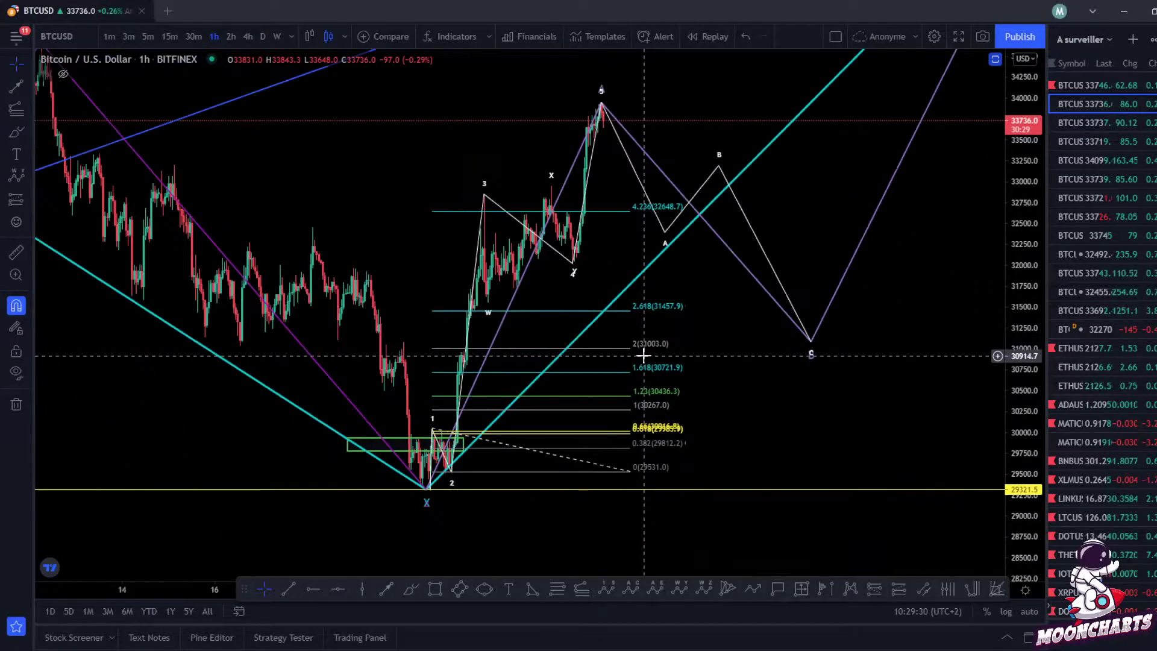
Step: Move the Fibonacci extension's third point from the wave 2 low to the white wave 4 low at about 32008.9
scroll(700, 329, up, 2)
drag(700, 331, 567, 331)
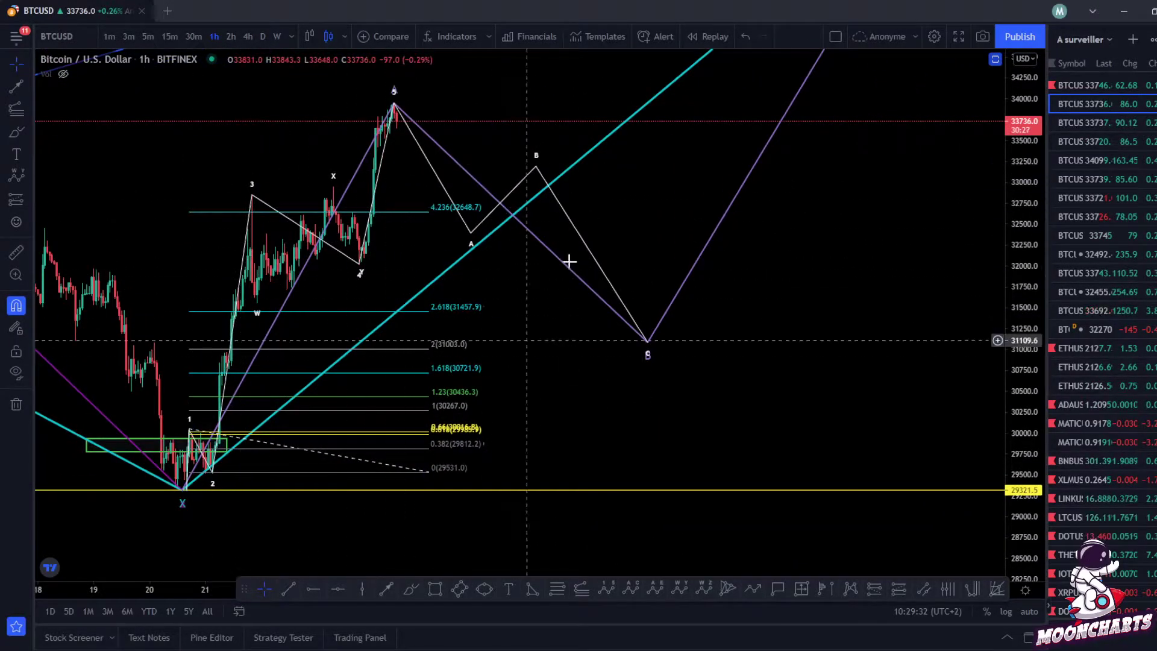
scroll(542, 349, right, 1)
scroll(602, 371, down, 1)
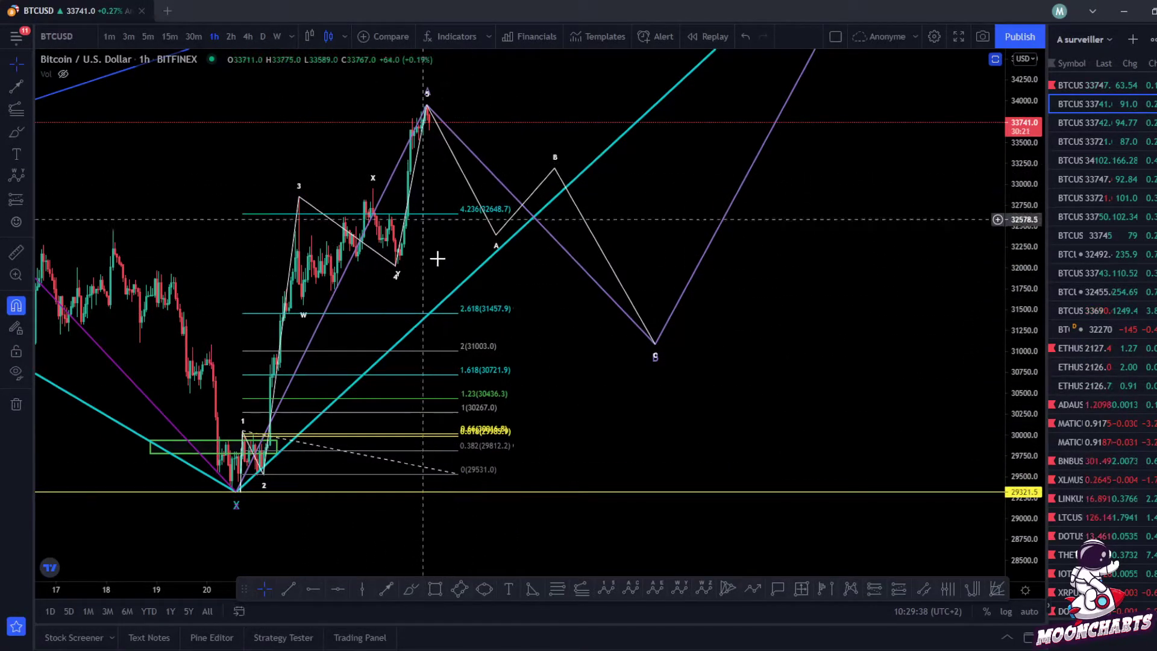
mouse_move(459, 471)
mouse_down()
mouse_move(490, 260)
mouse_move(465, 255)
mouse_move(465, 265)
mouse_up()
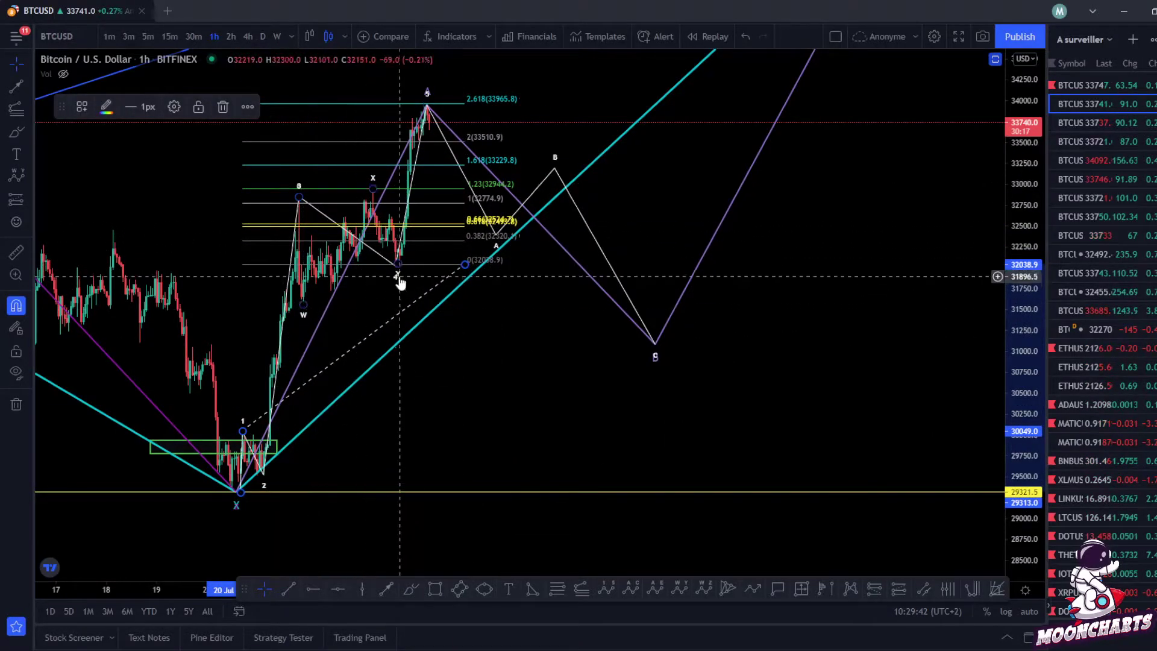
drag(509, 342, 499, 356)
drag(474, 285, 459, 283)
drag(552, 372, 535, 402)
click(442, 312)
drag(441, 311, 448, 312)
drag(476, 341, 475, 342)
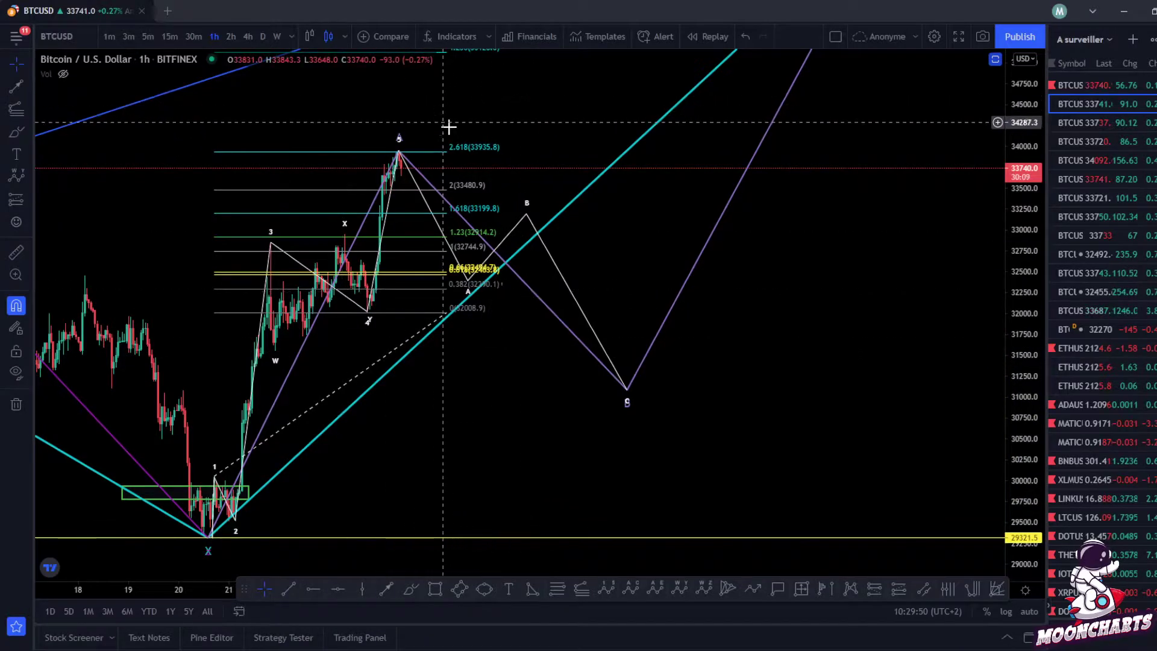
Step: Sketch a freehand sideways path from the wave 5 top that falls toward the C target, and delete the sketch
drag(529, 138, 475, 215)
drag(449, 139, 514, 148)
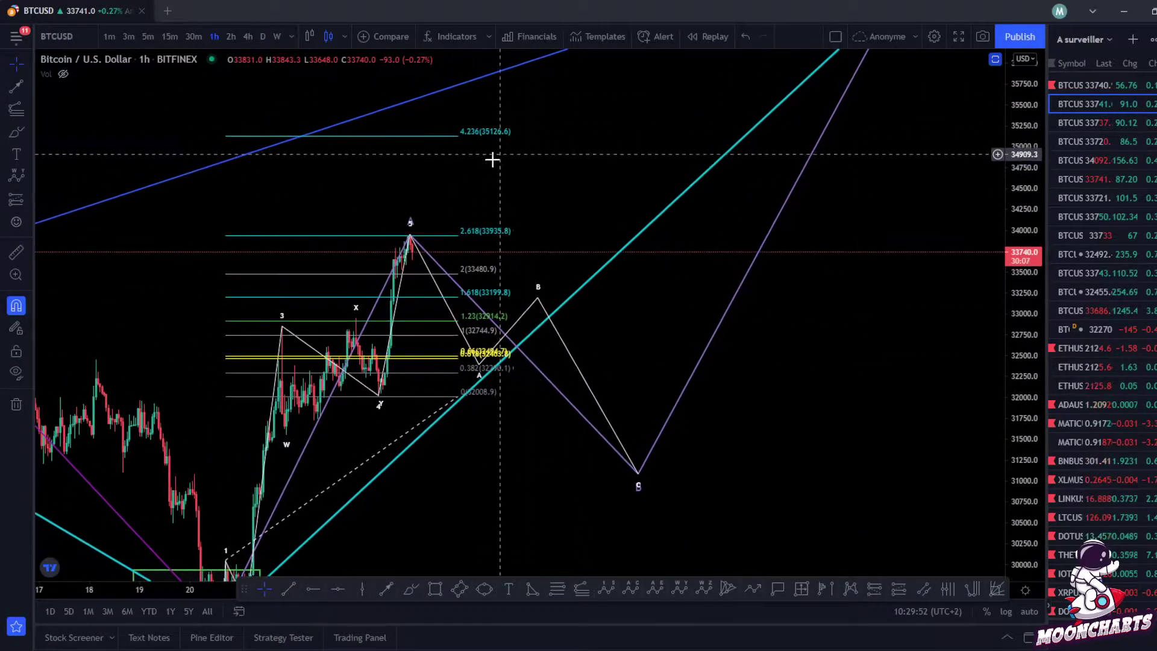
mouse_move(530, 219)
mouse_down()
mouse_move(500, 216)
mouse_move(521, 222)
mouse_up()
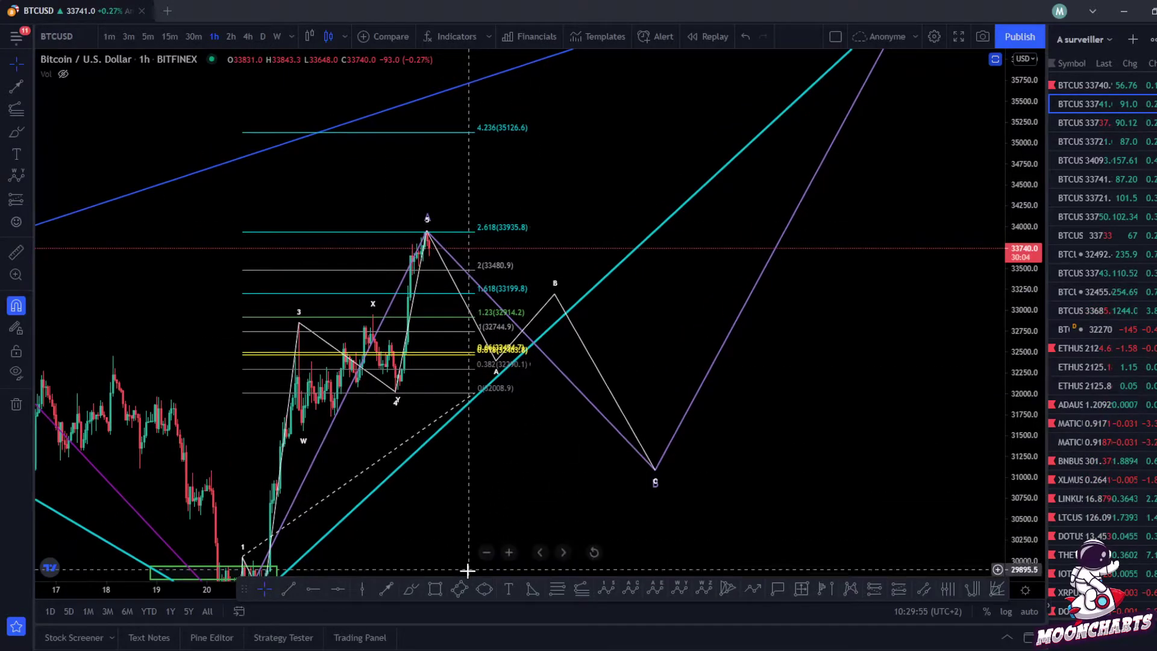
click(408, 590)
drag(435, 247, 530, 193)
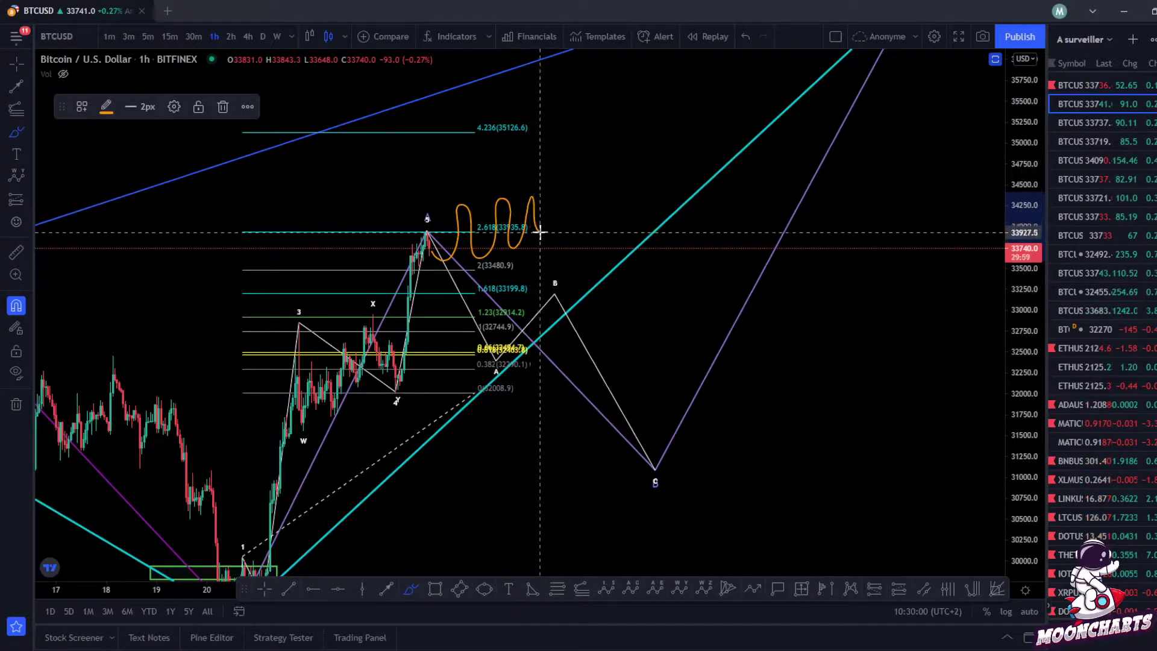
drag(546, 260, 611, 431)
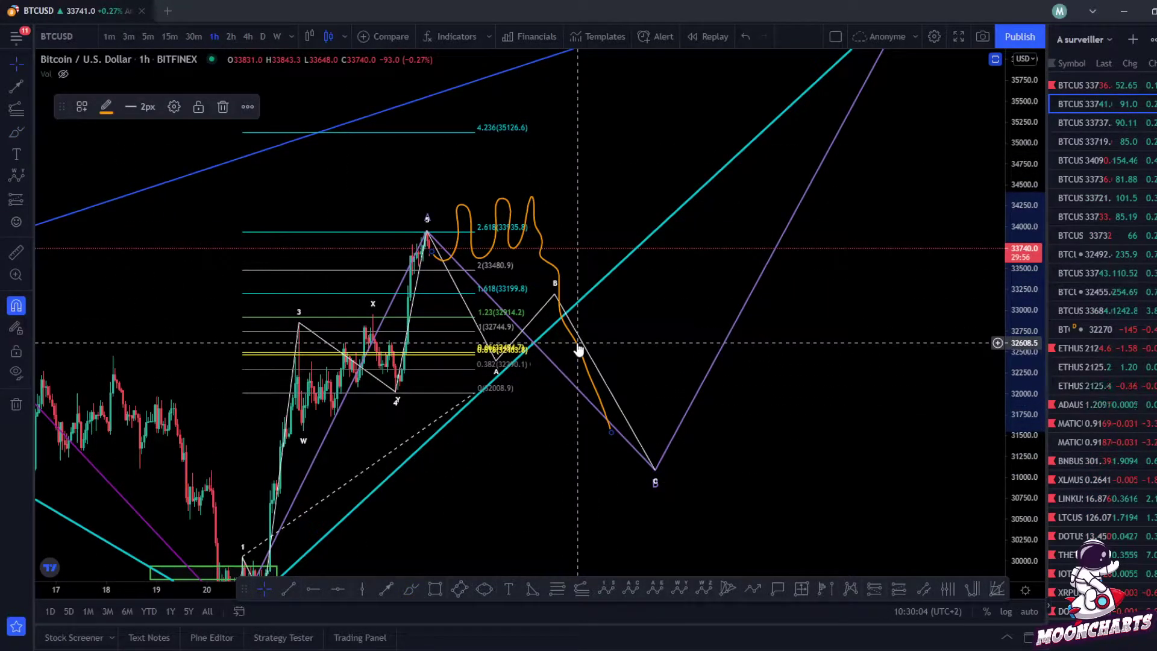
key(Delete)
Step: Examine the rise from X against the 2.618 and 4.236 extension levels, together with the projected A-B-C pullback
drag(640, 344, 518, 302)
scroll(760, 345, down, 5)
drag(1019, 237, 1019, 340)
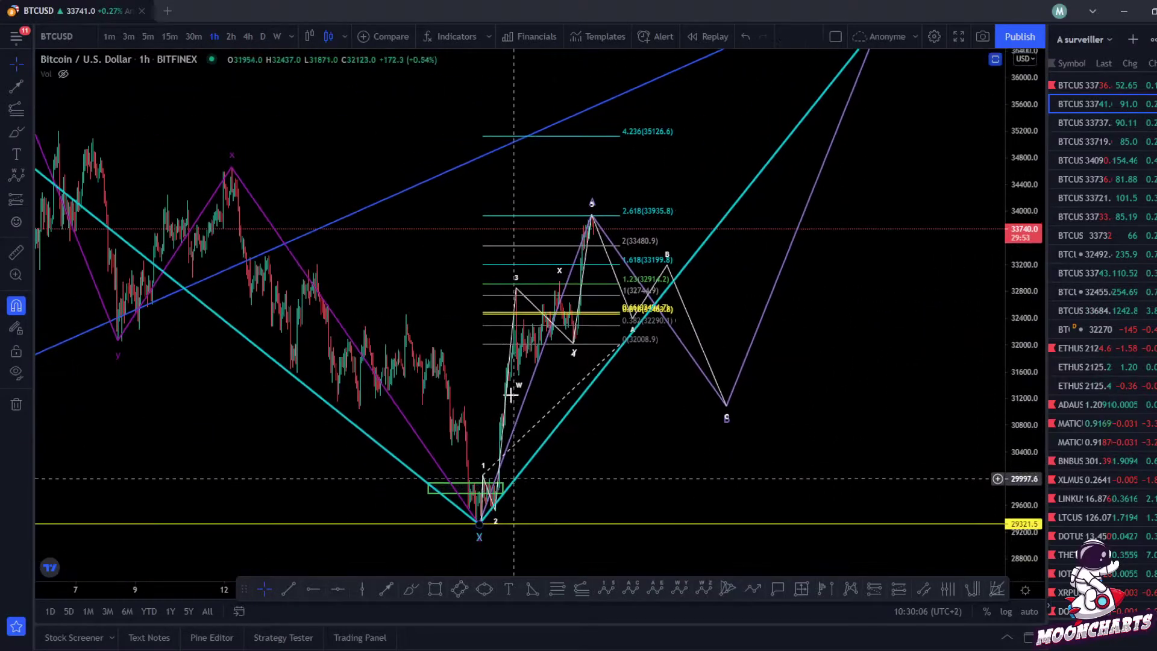
drag(809, 318, 657, 328)
drag(716, 265, 699, 261)
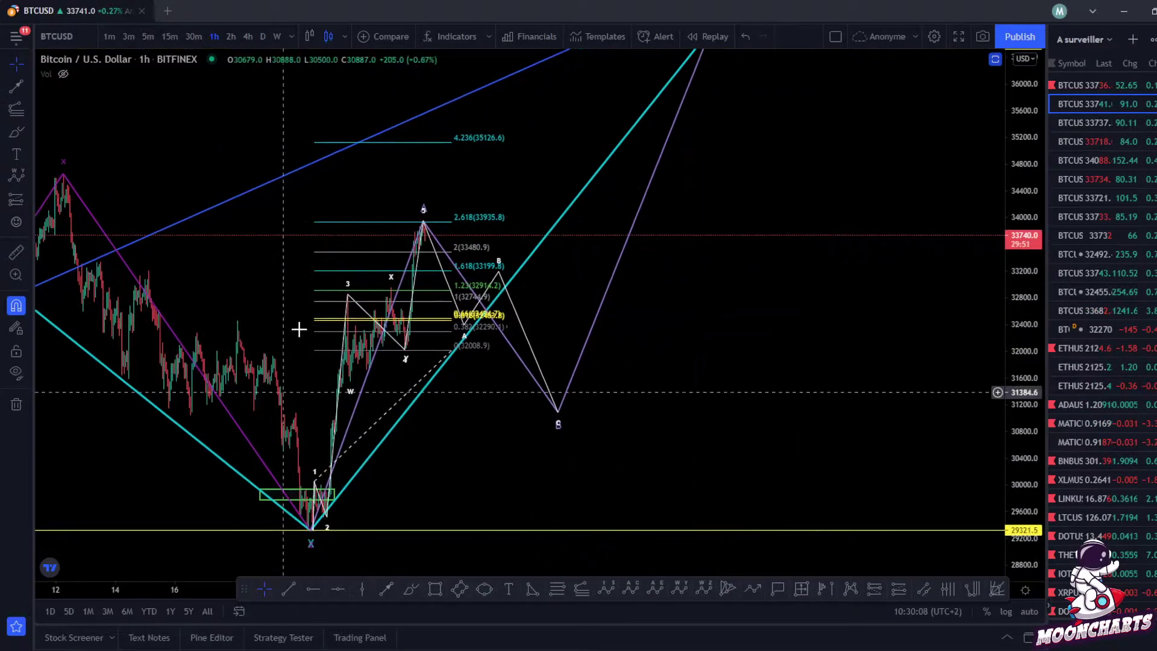
drag(808, 346, 863, 342)
scroll(711, 349, up, 2)
drag(702, 351, 768, 355)
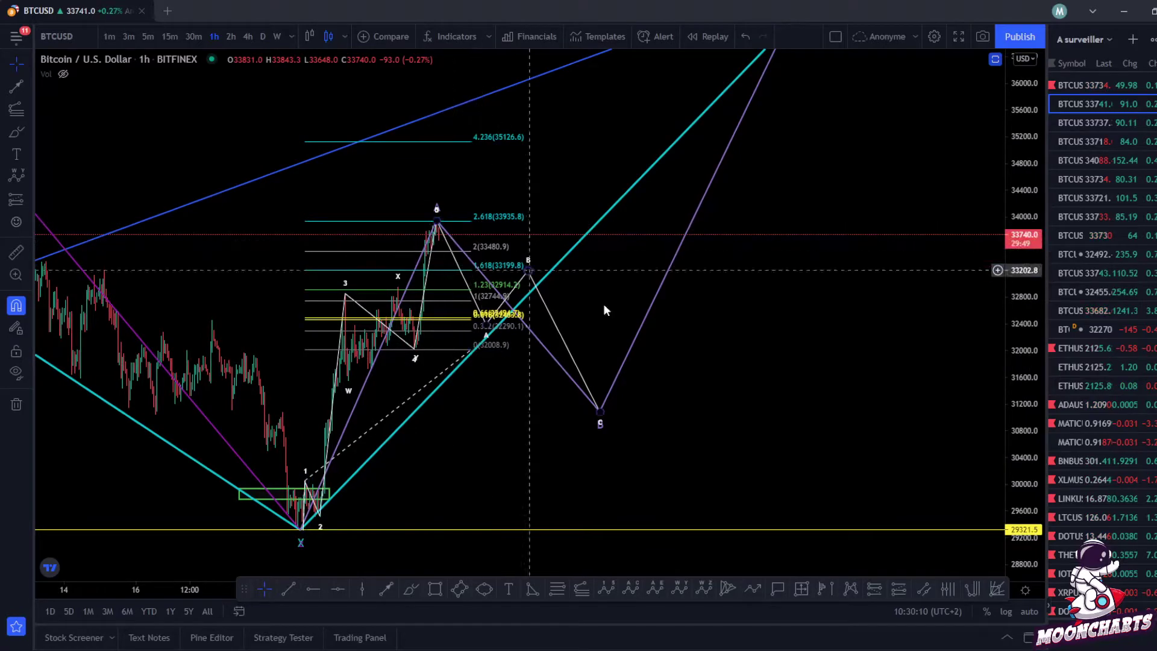
scroll(813, 325, left, 3)
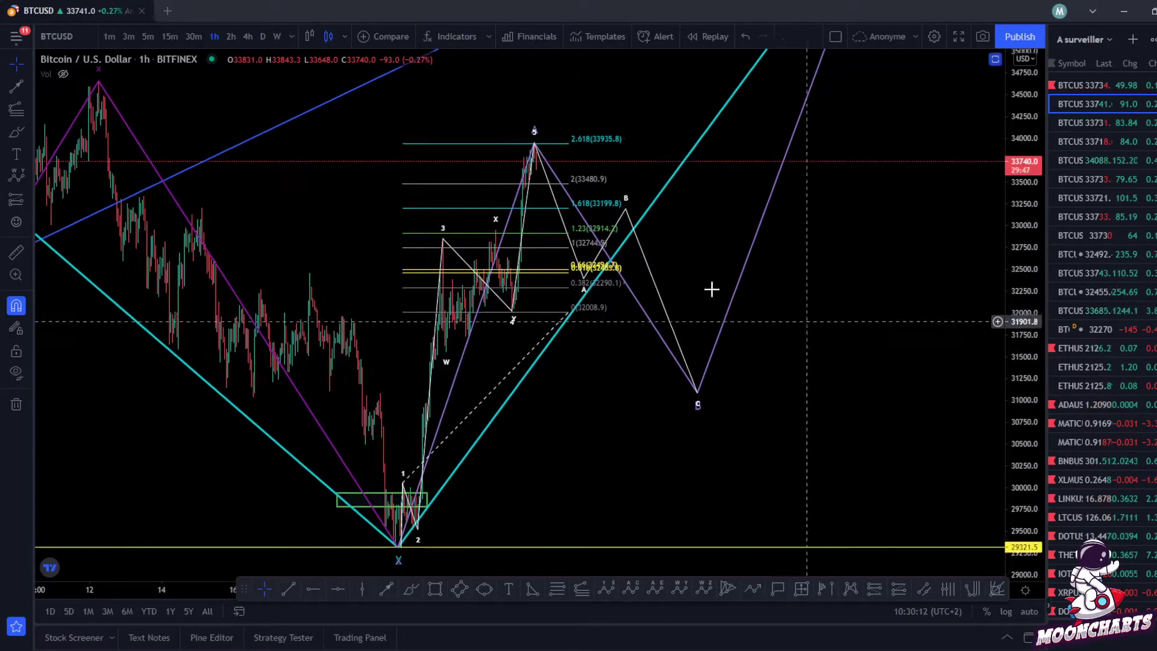
scroll(685, 300, right, 2)
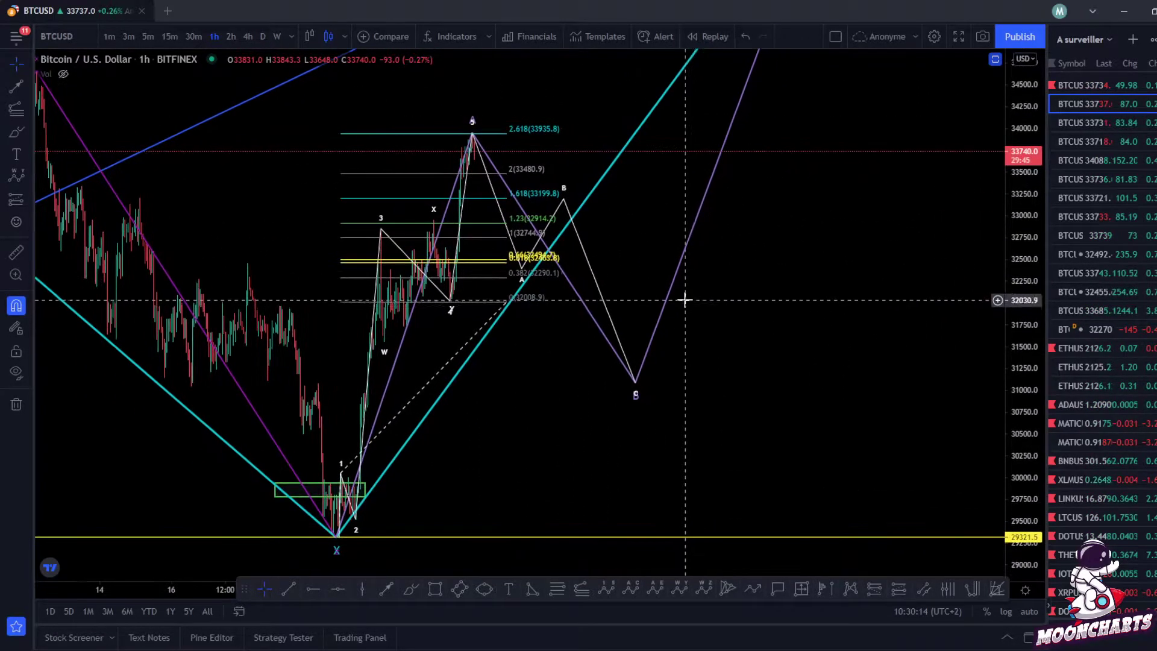
scroll(866, 257, right, 3)
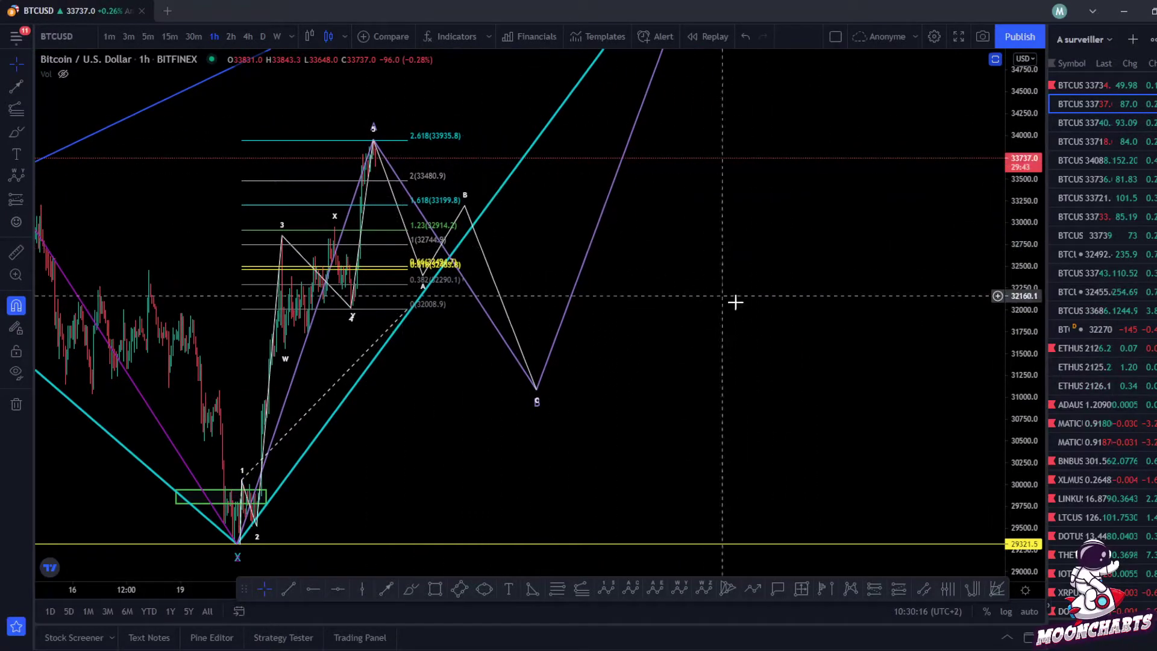
scroll(736, 302, right, 2)
scroll(867, 244, left, 5)
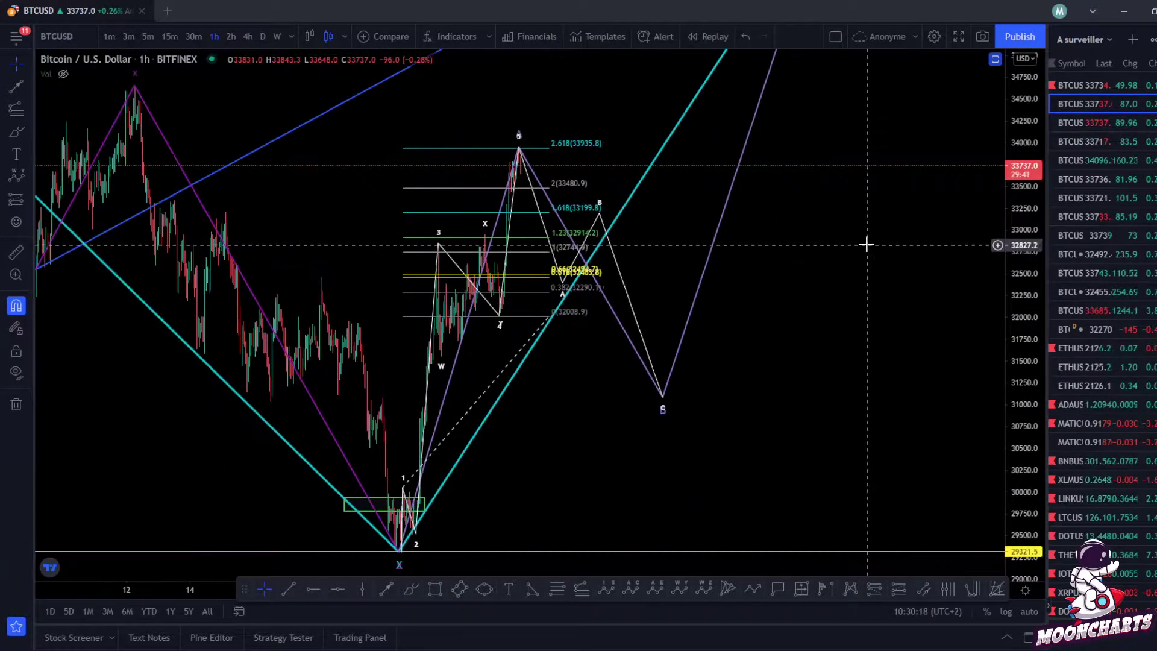
scroll(837, 250, up, 1)
drag(838, 250, 877, 276)
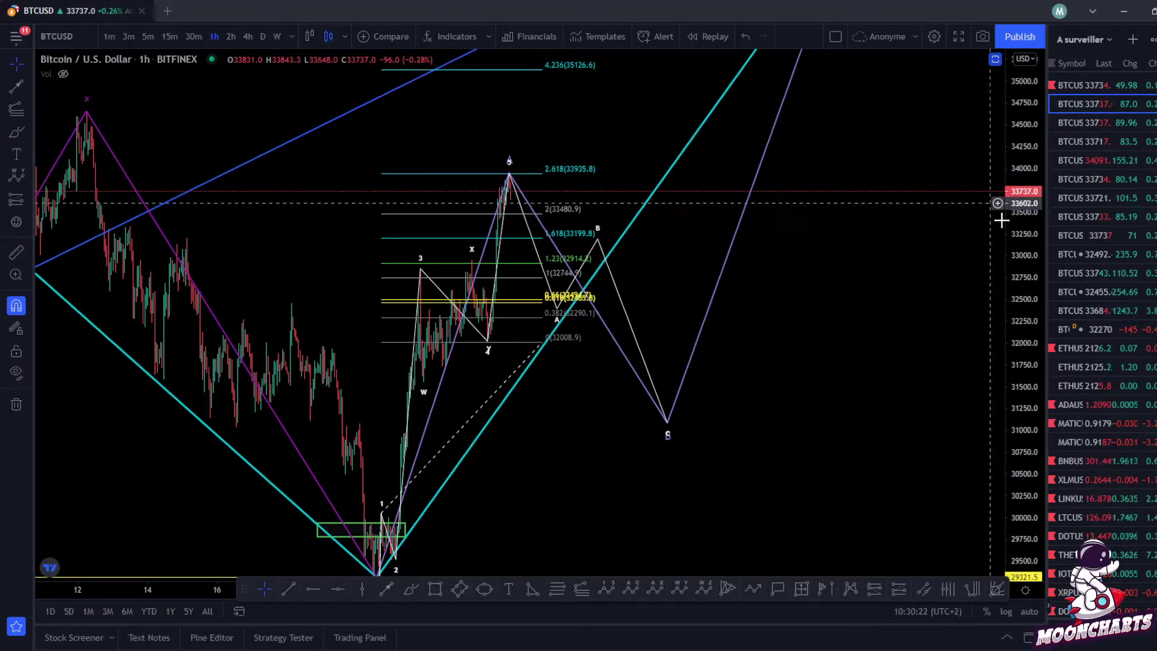
Step: Switch to the Kraken and Bitstamp ETHUSD charts and examine the Bitstamp wave 5 top around the dashed 3943.30 line
click(1090, 368)
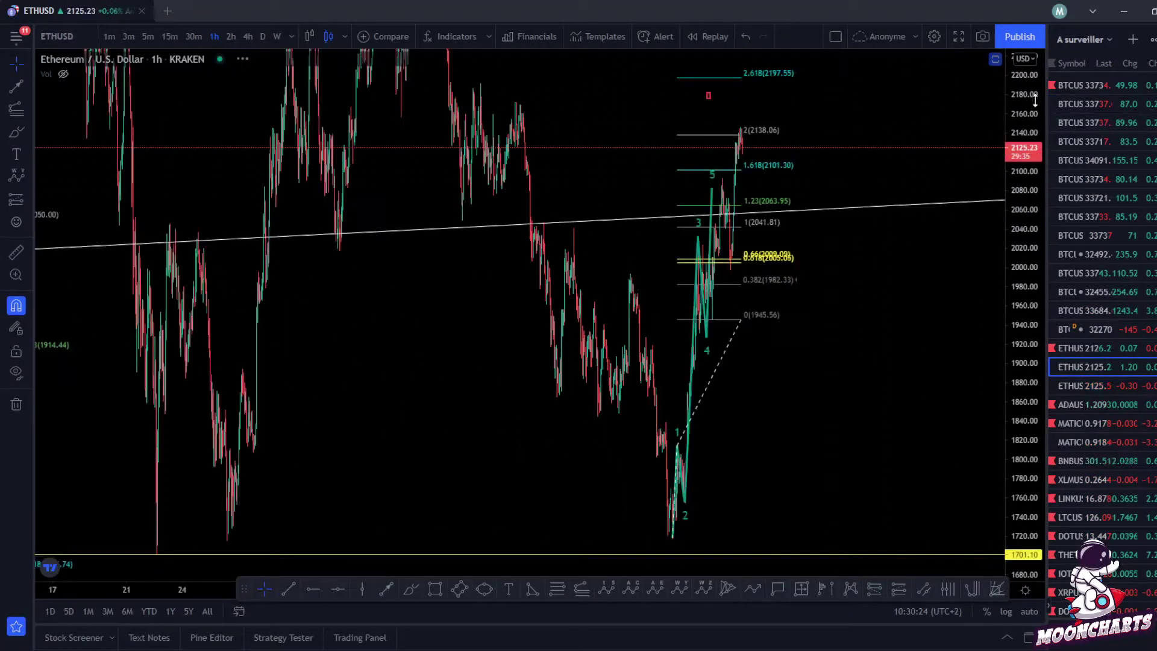
click(1115, 348)
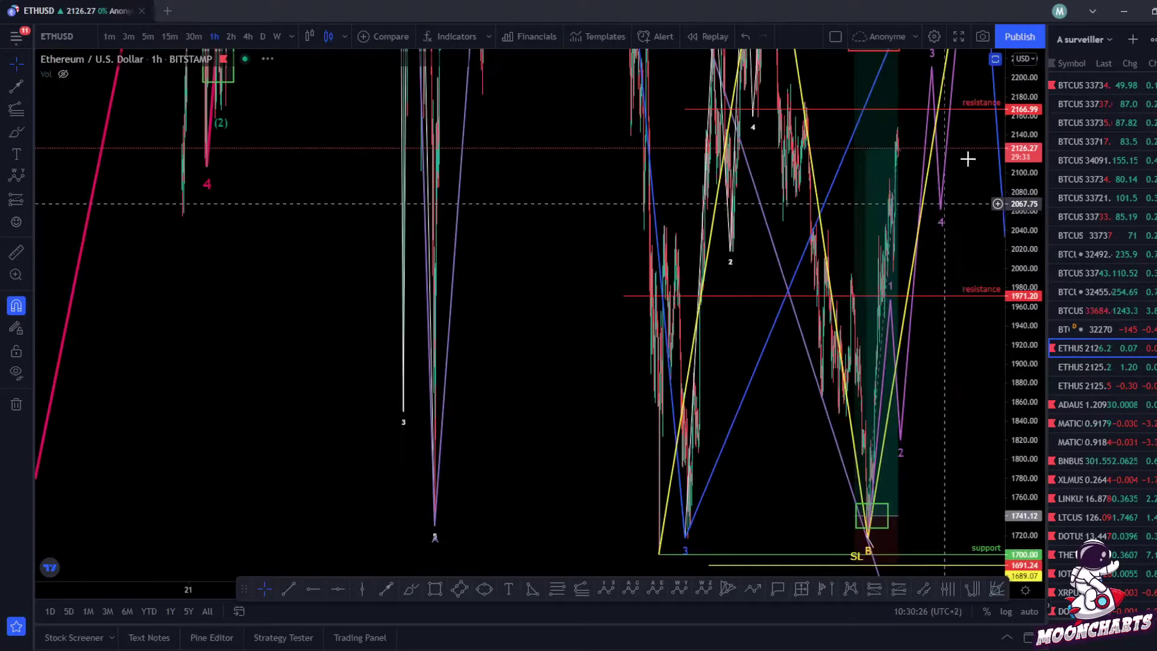
drag(618, 79, 787, 354)
drag(677, 211, 880, 417)
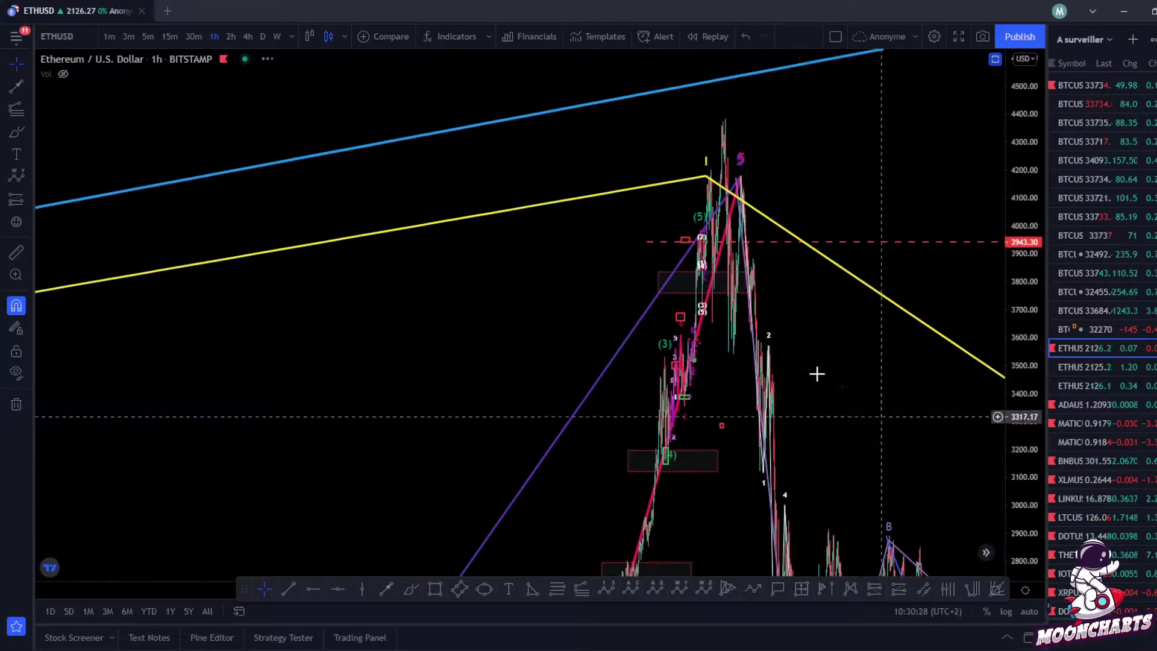
scroll(805, 360, up, 6)
drag(675, 195, 717, 224)
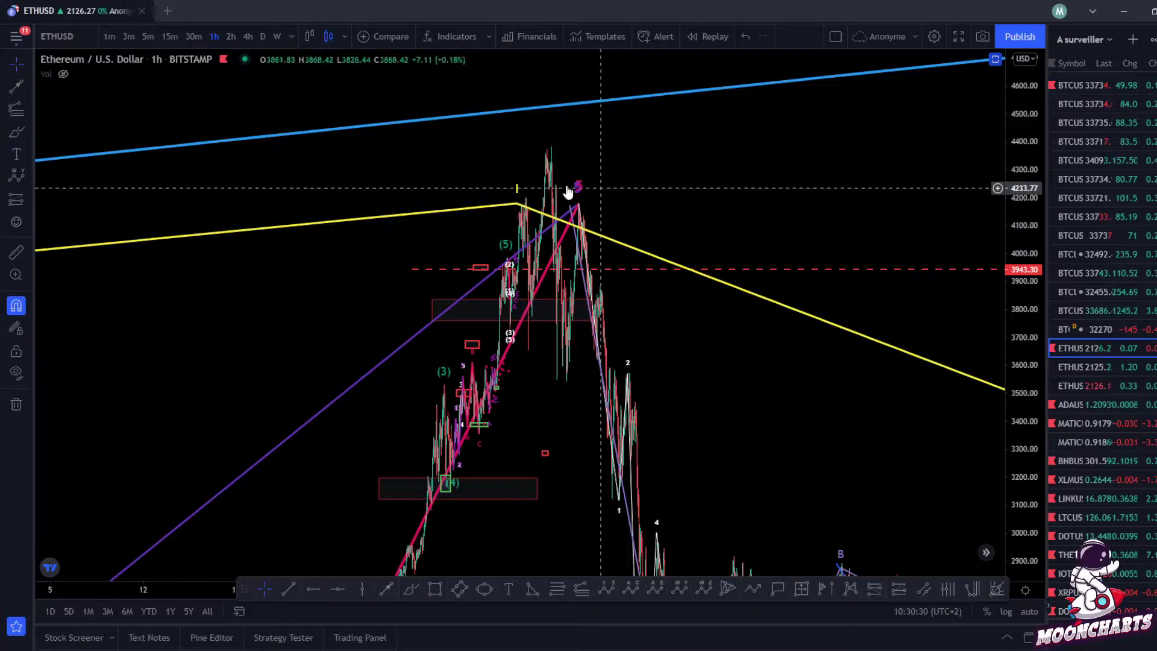
click(423, 270)
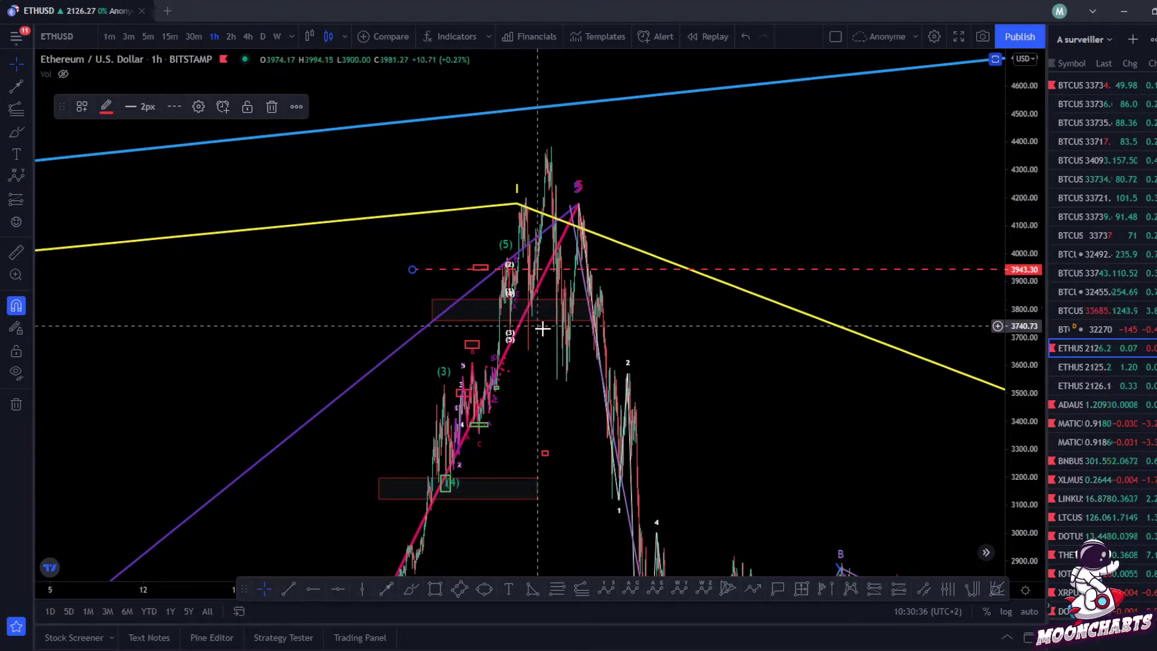
drag(750, 196, 702, 178)
drag(750, 402, 654, 344)
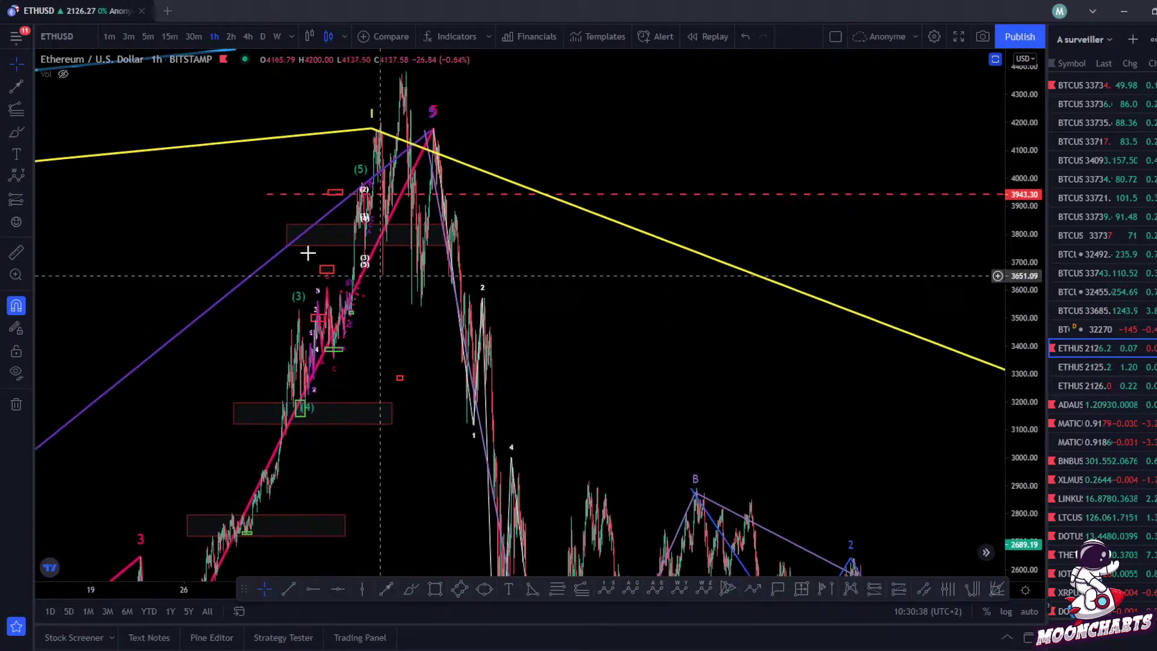
Step: Return to the Bitfinex BTCUSD chart and restore its automatic price scaling around the rise from X
click(1079, 99)
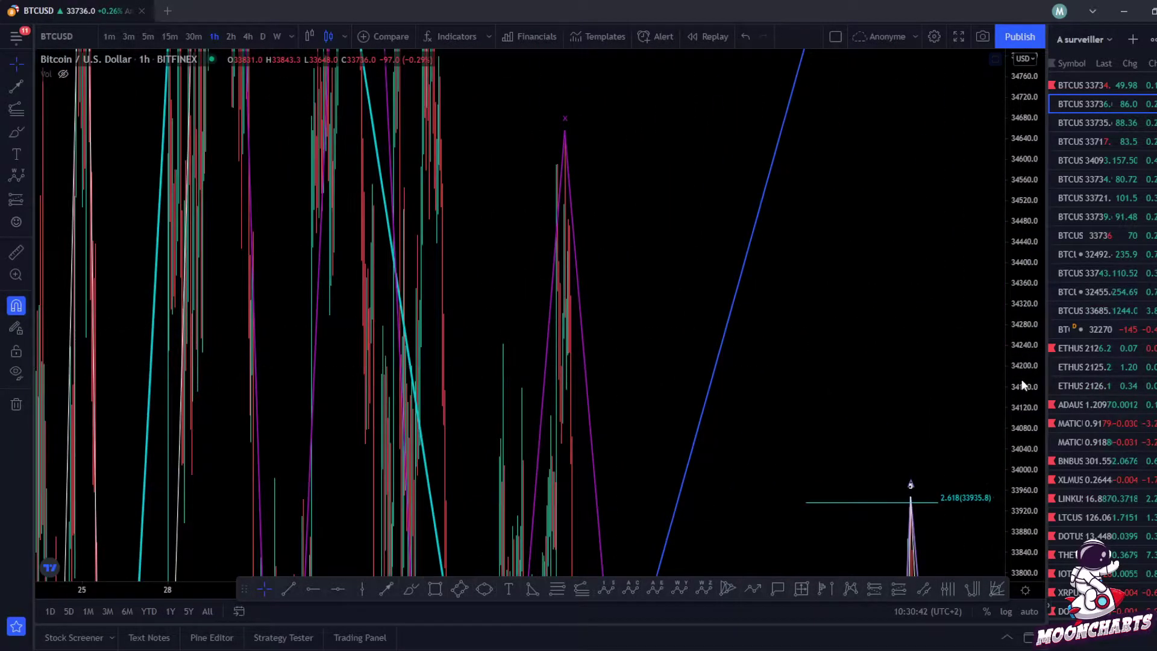
double_click(1022, 386)
scroll(826, 421, up, 5)
drag(884, 454, 659, 467)
scroll(659, 468, up, 4)
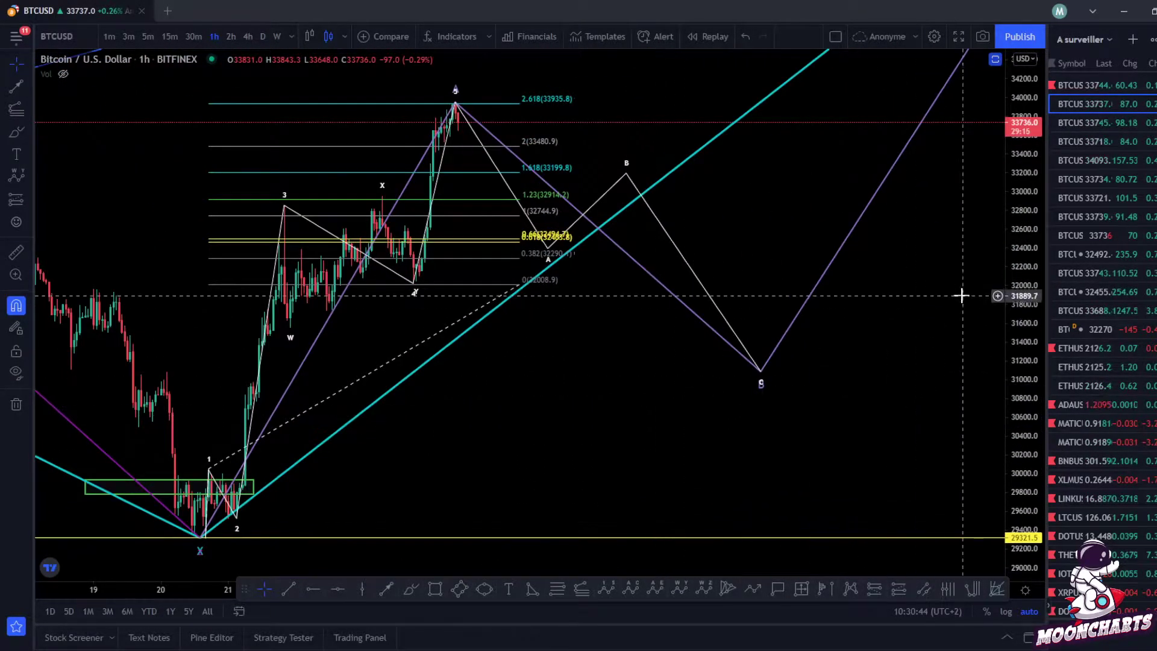
Step: Review the white wave 5 top at the 2.618 extension level and the A-B-C path projected from it
scroll(958, 297, down, 3)
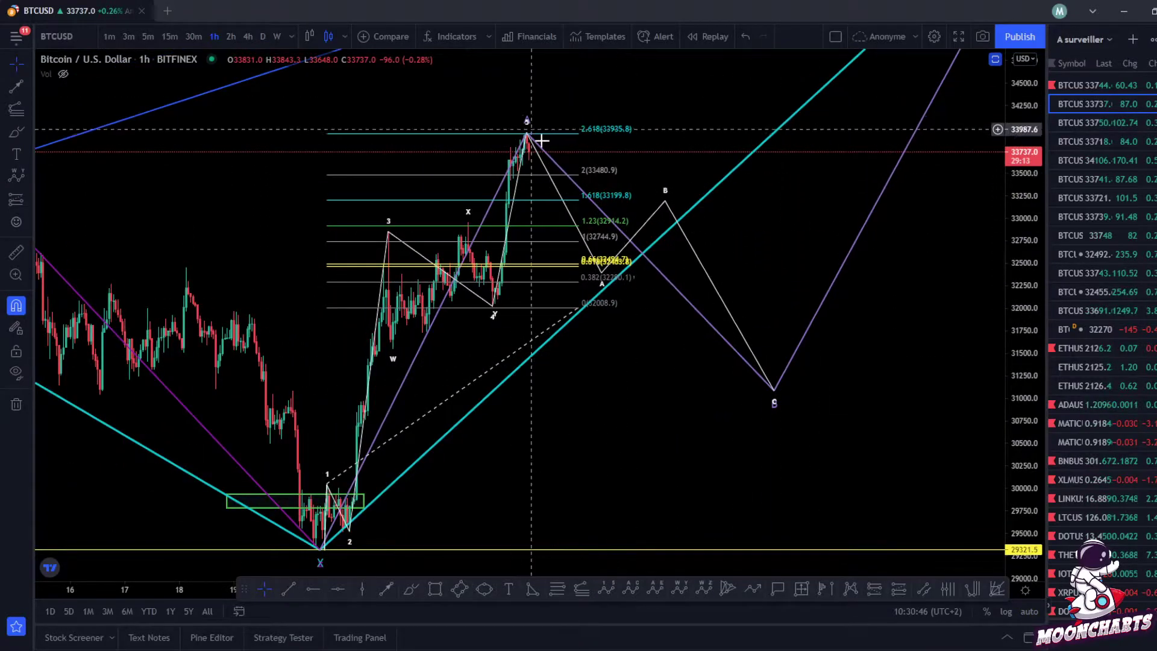
right_click(688, 98)
click(529, 143)
drag(683, 163, 663, 165)
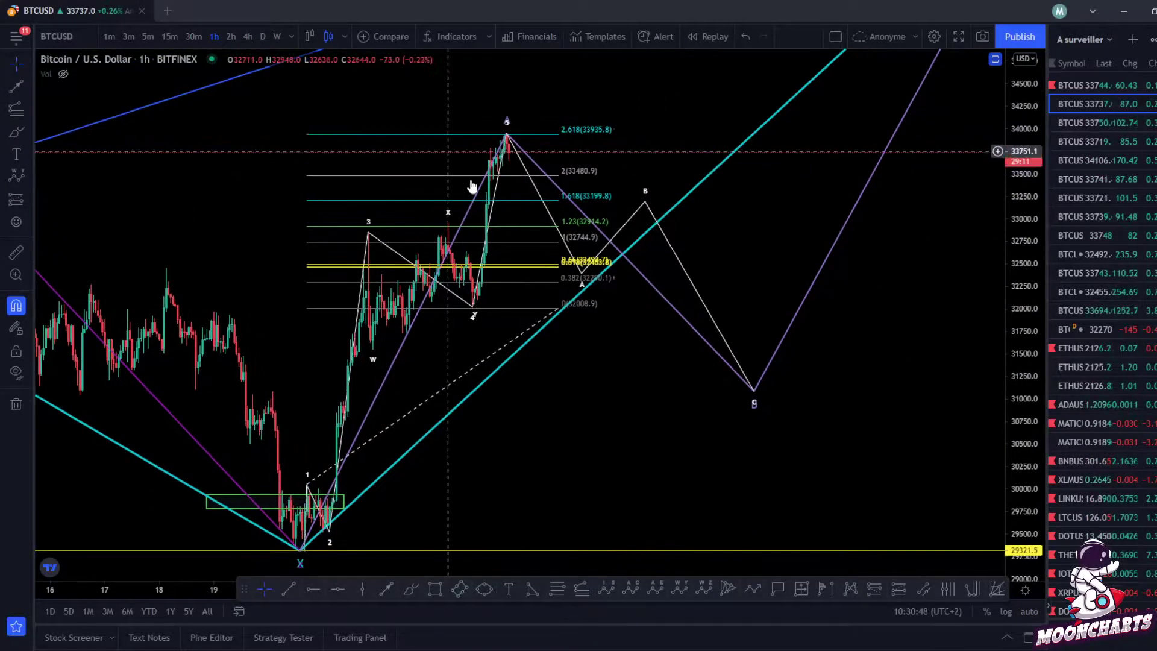
scroll(661, 130, right, 1)
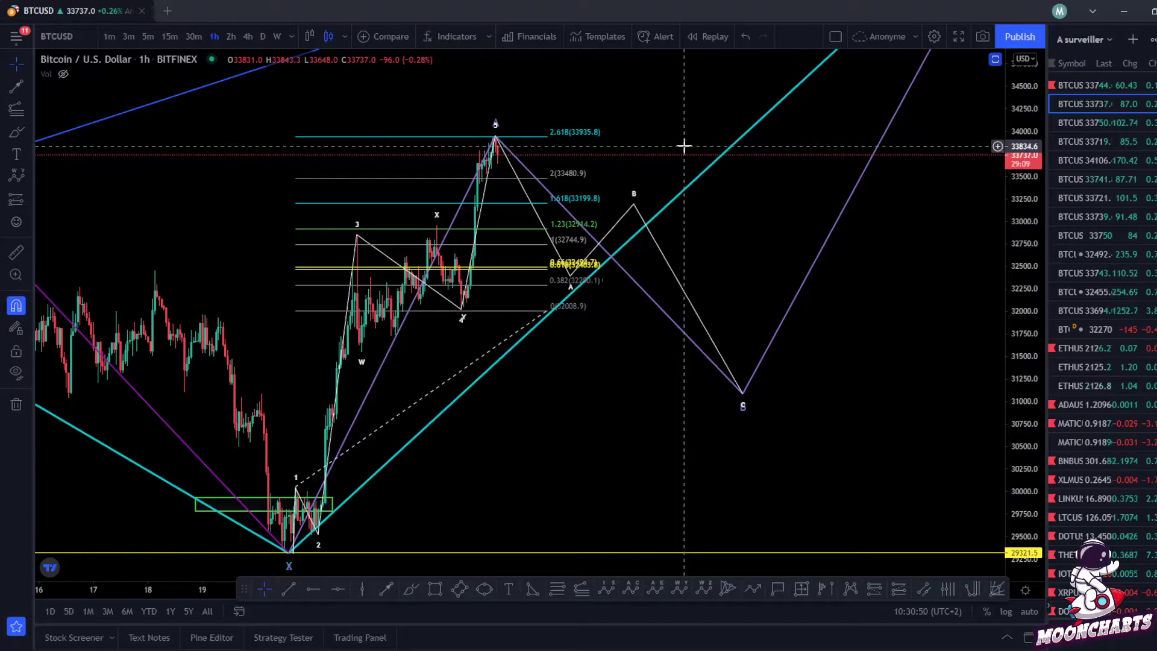
scroll(684, 146, left, 3)
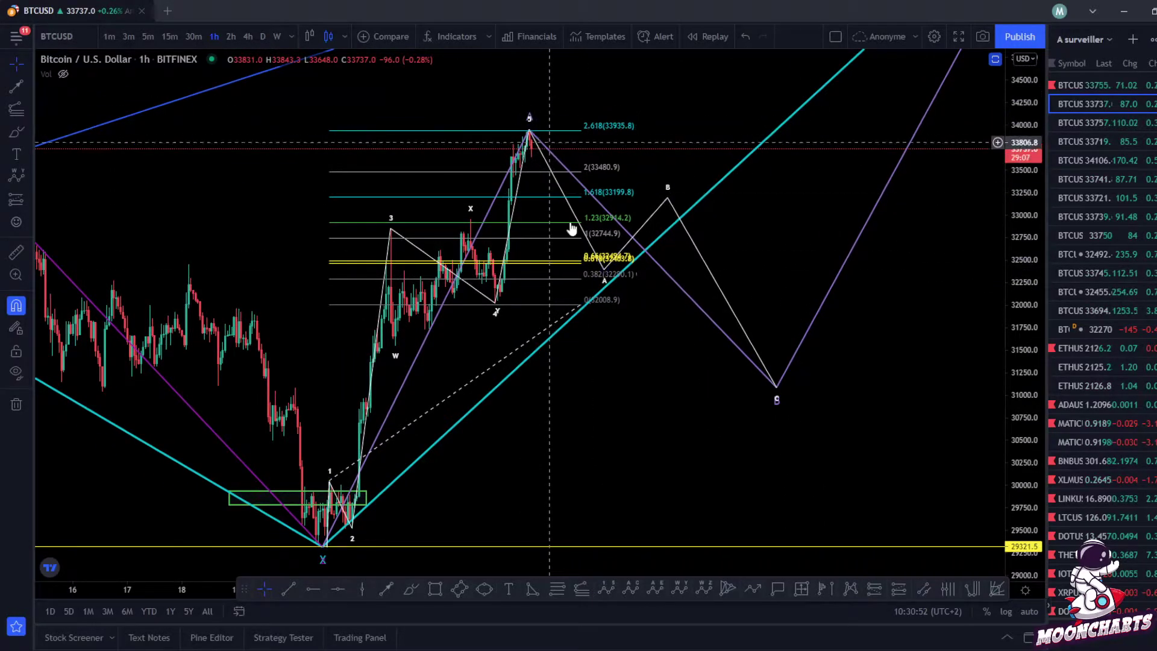
scroll(693, 235, right, 3)
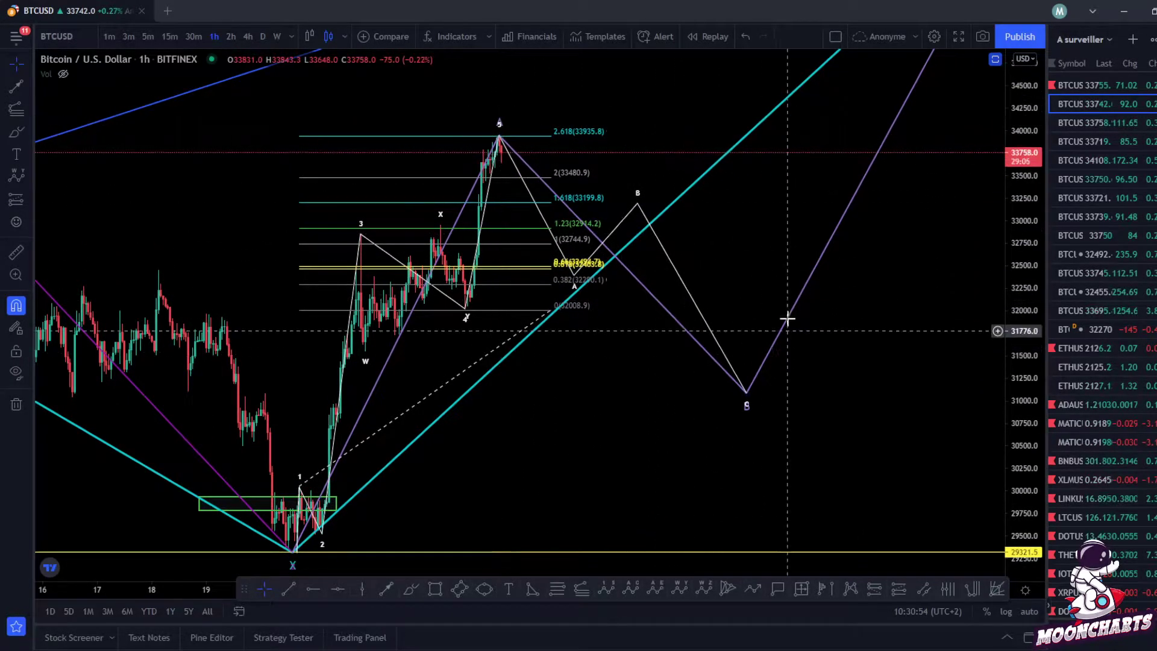
Step: Separate the white C target slightly from the purple B target at the bottom of the projected pullback
scroll(688, 392, right, 5)
mouse_move(683, 378)
mouse_down()
mouse_move(671, 386)
mouse_move(691, 377)
mouse_up()
drag(769, 362, 726, 362)
scroll(726, 365, down, 6)
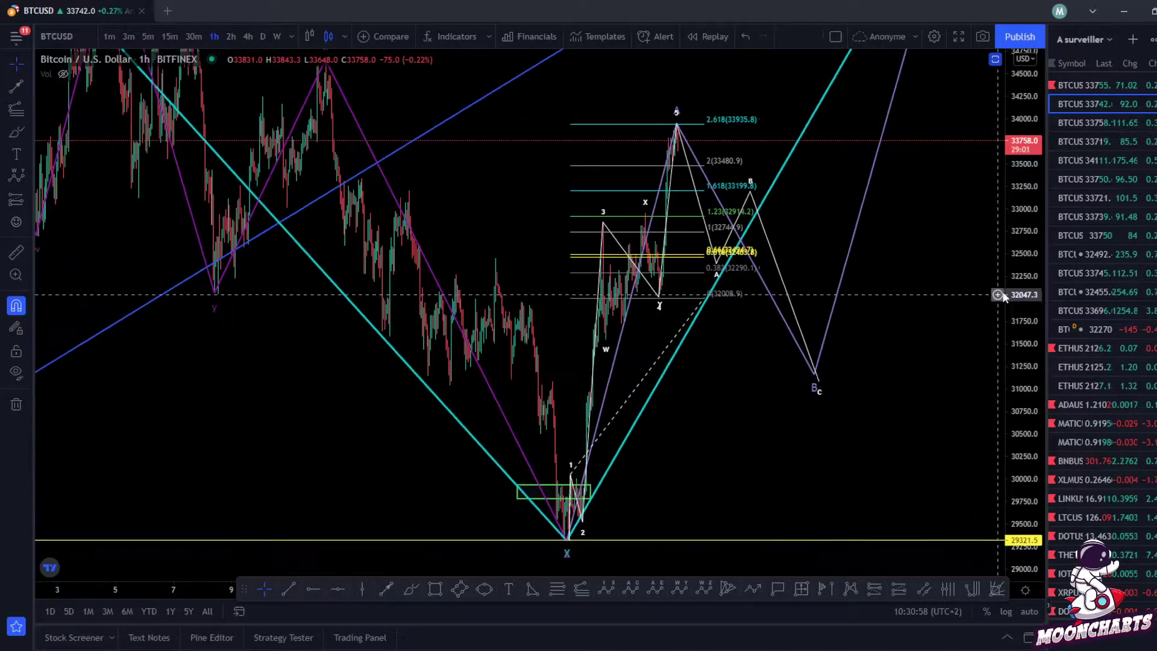
Step: Draw a Fibonacci retracement from the wave 5 top at 33947.0 down to the X low level at 29329.1
drag(1018, 294, 1019, 352)
drag(904, 354, 814, 355)
scroll(815, 355, up, 3)
scroll(814, 354, right, 1)
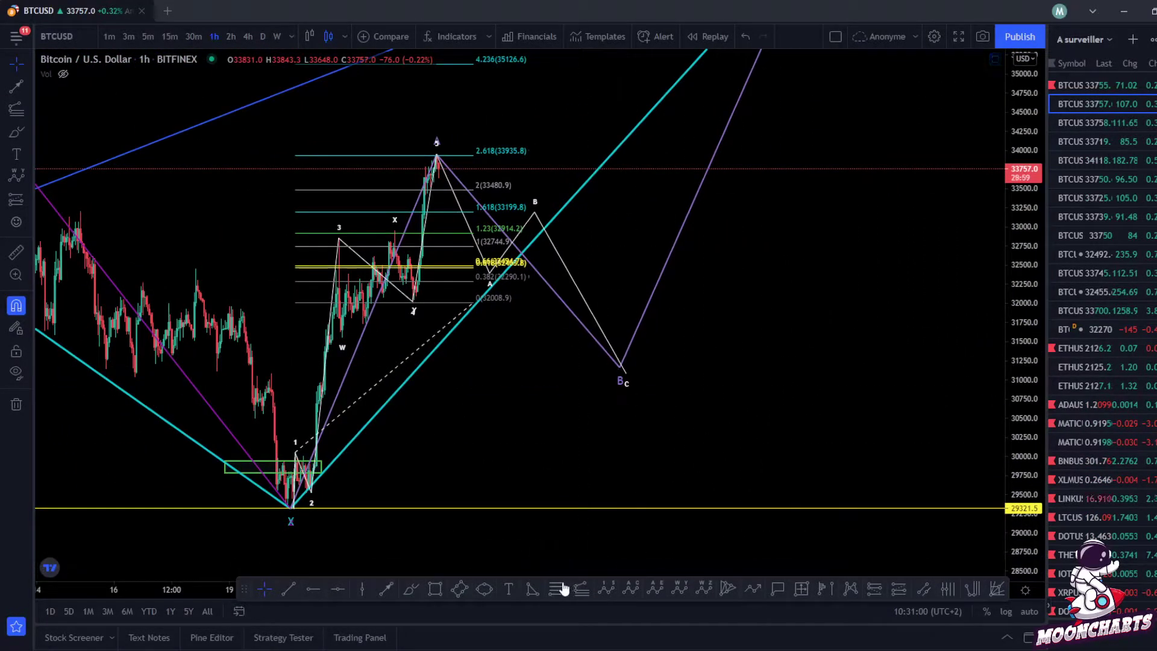
click(437, 148)
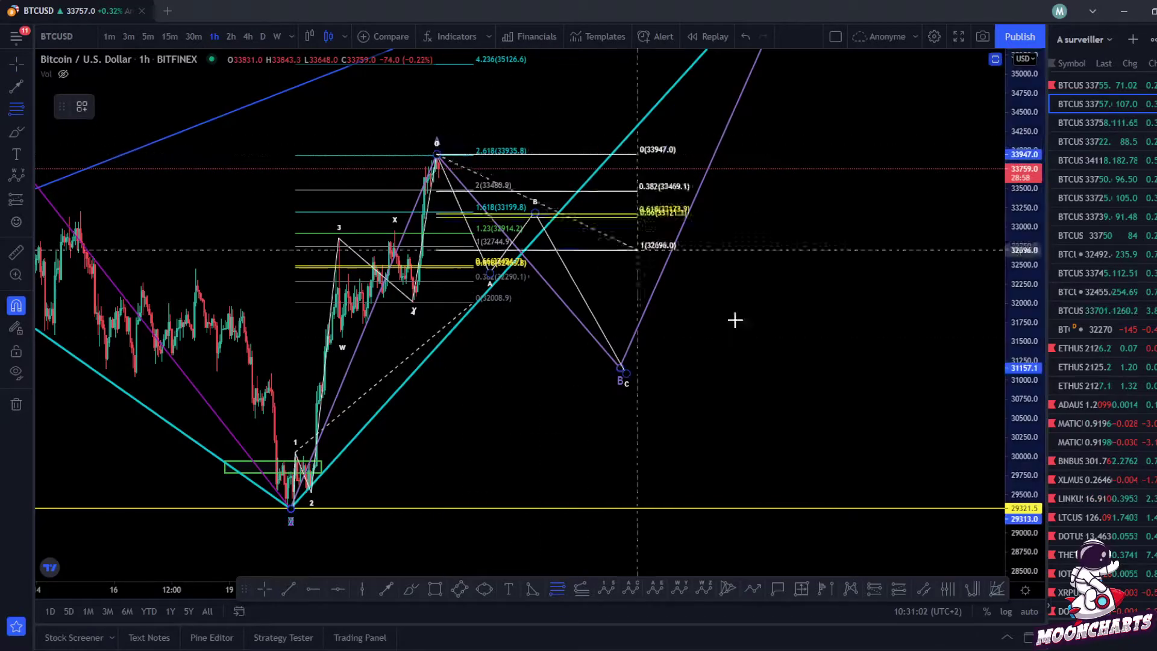
click(742, 508)
click(805, 319)
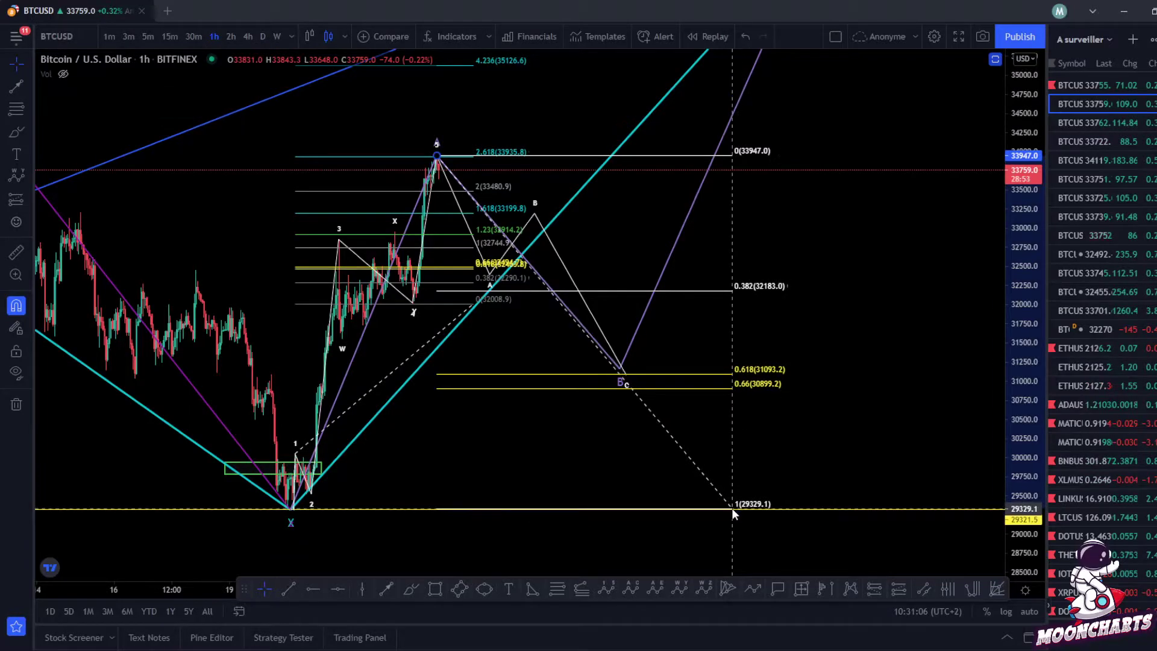
Step: Align the projected pullback targets with the retracement: purple B at 0.618, white A at 0.382 and white B at about 33000
drag(619, 370, 622, 376)
mouse_move(726, 353)
mouse_down()
mouse_move(644, 337)
mouse_move(706, 356)
mouse_up()
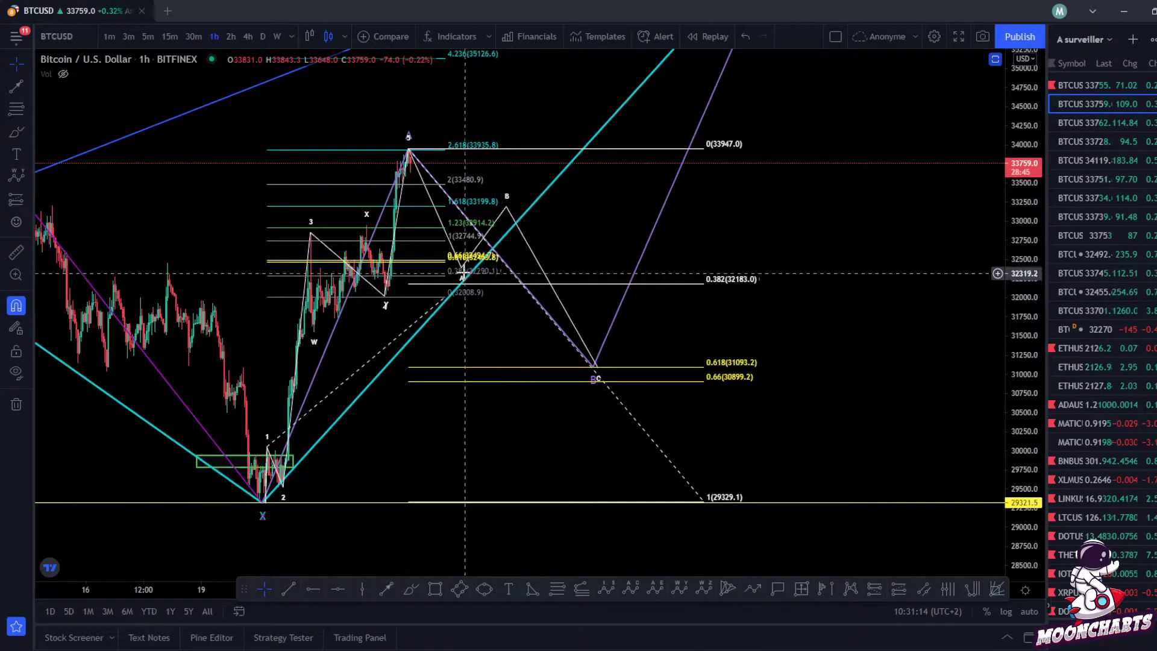
click(473, 285)
drag(507, 207, 518, 222)
right_click(785, 328)
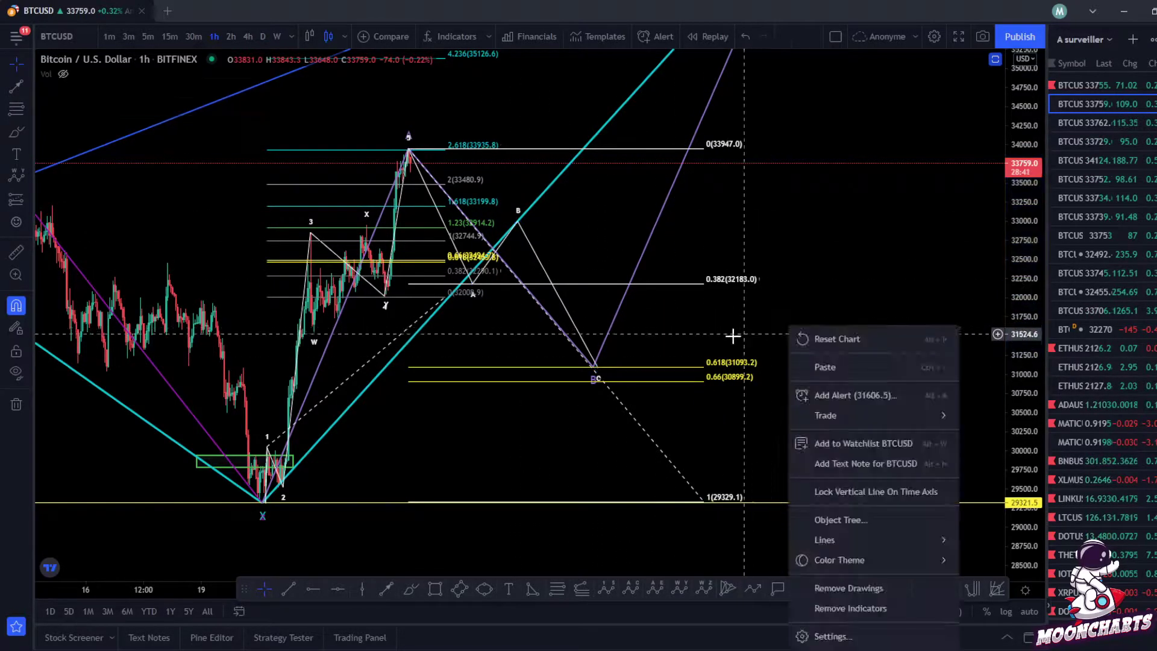
Step: Remove the Fibonacci retracement drawn between the wave 5 top and the X low
drag(709, 339, 667, 349)
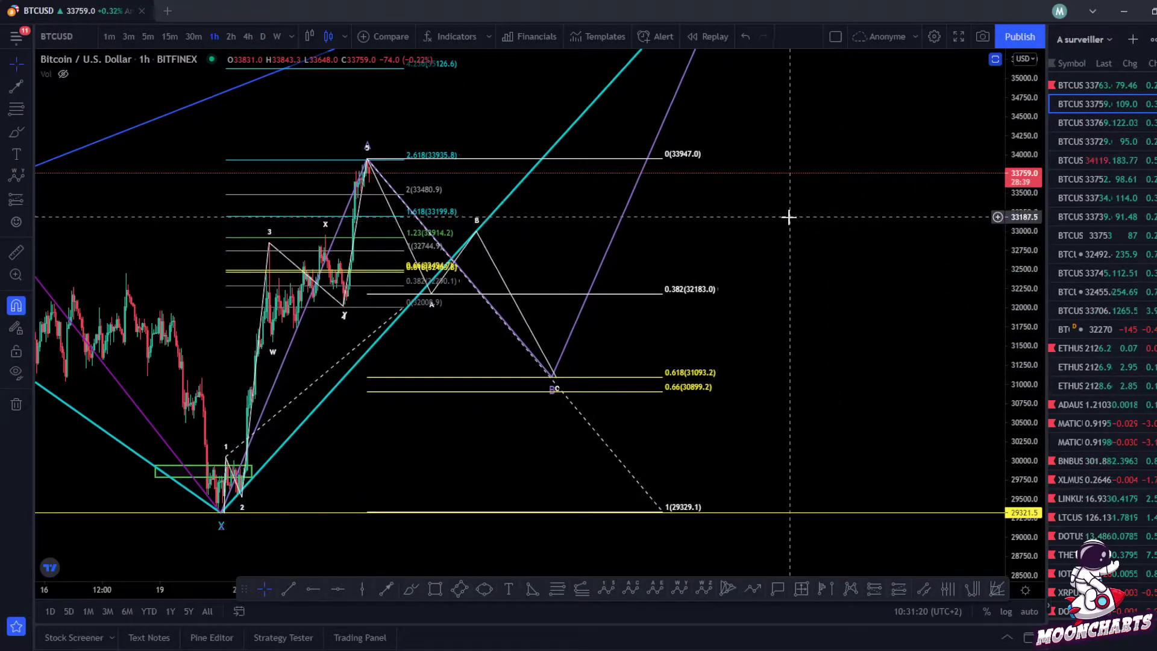
scroll(923, 287, down, 5)
drag(1022, 247, 1021, 271)
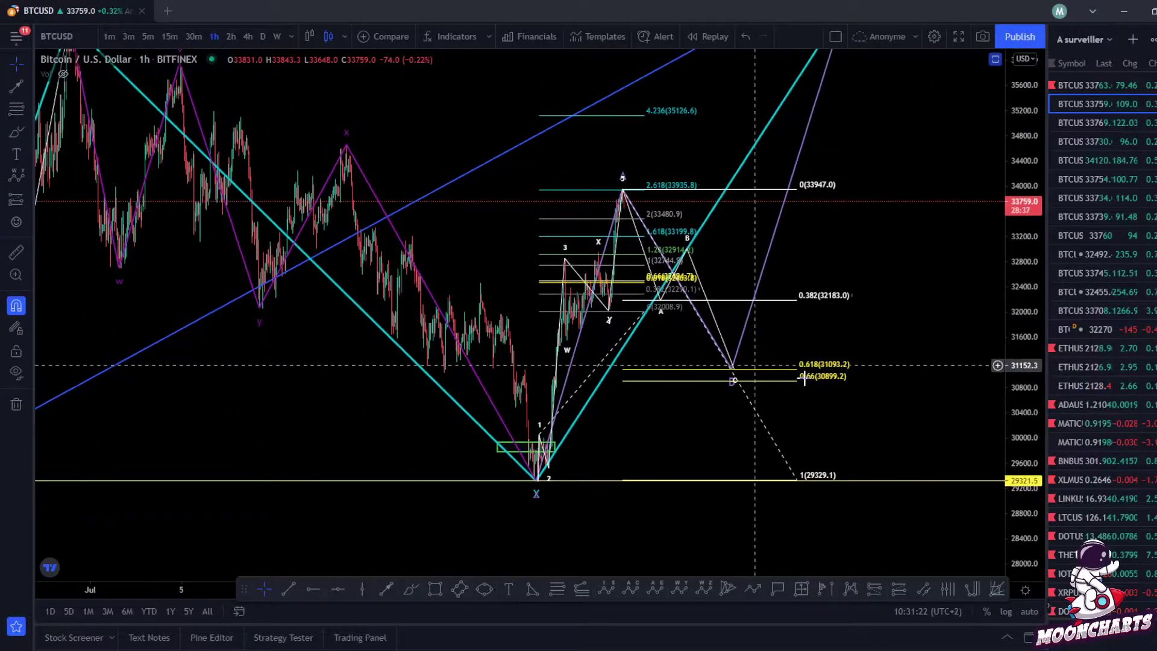
scroll(847, 385, up, 3)
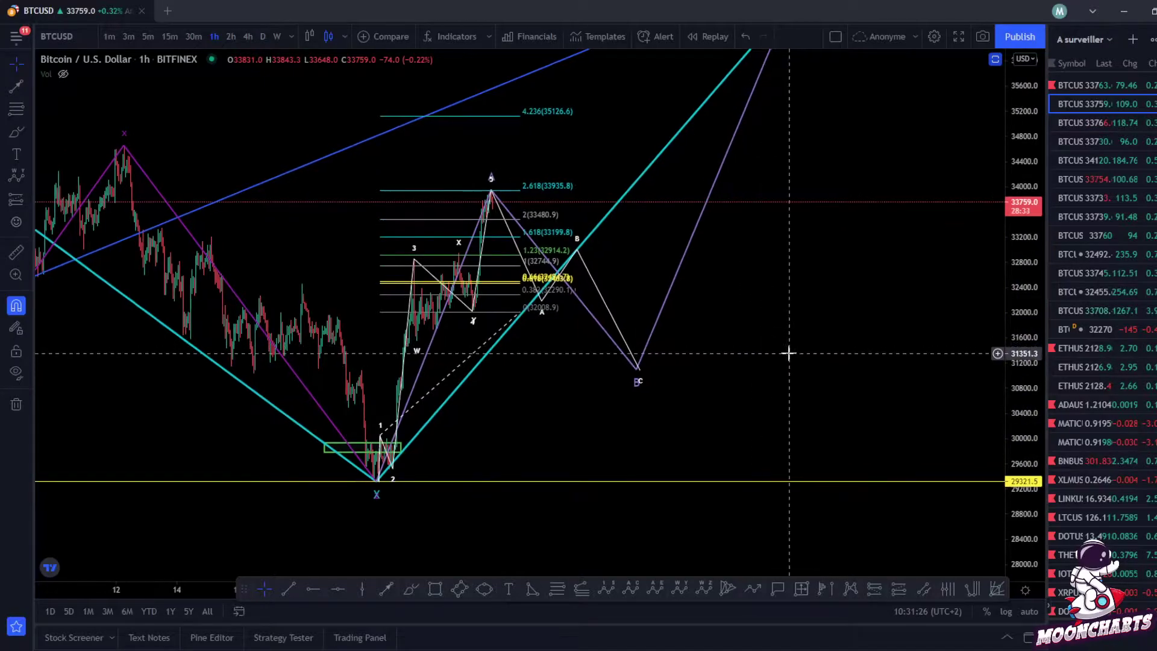
click(582, 589)
click(379, 485)
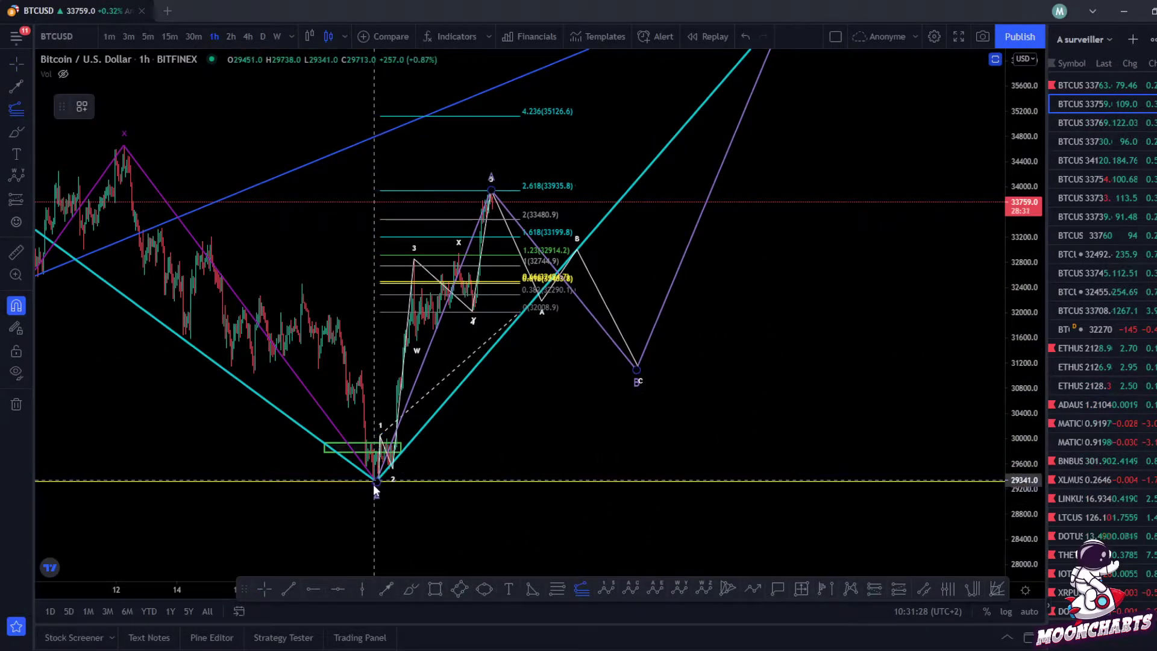
key(Escape)
Step: Draw a trend-based Fibonacci extension from the X low at 29313.0 to the wave 5 top at 33947.0, projected from purple B at 31092.6
click(582, 590)
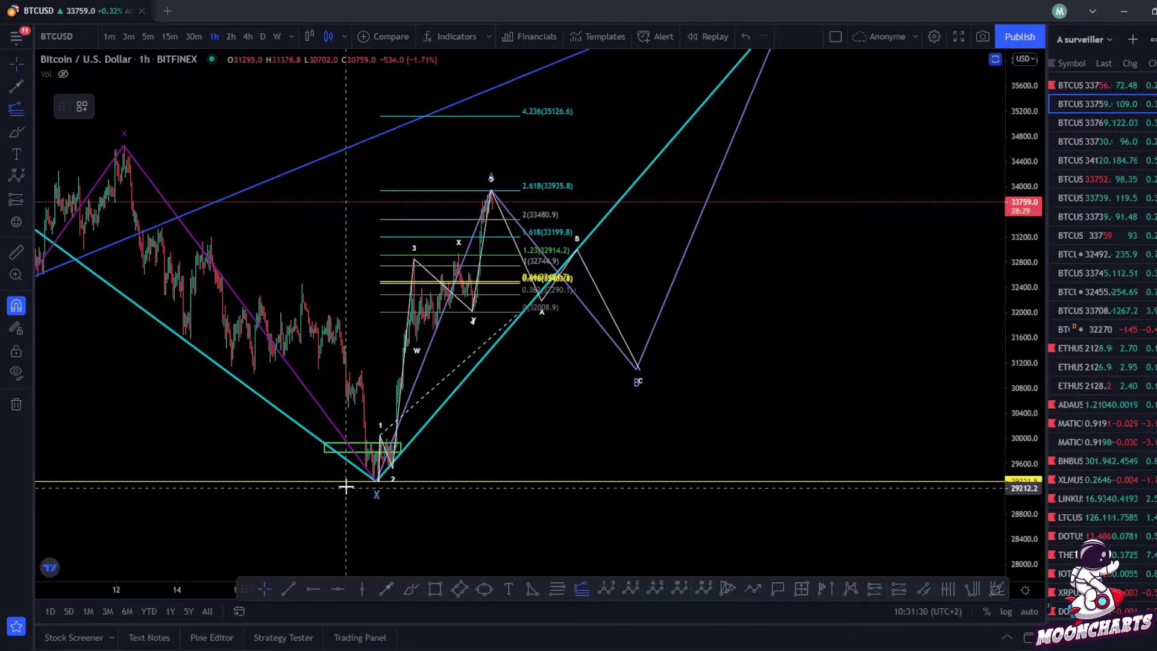
click(378, 482)
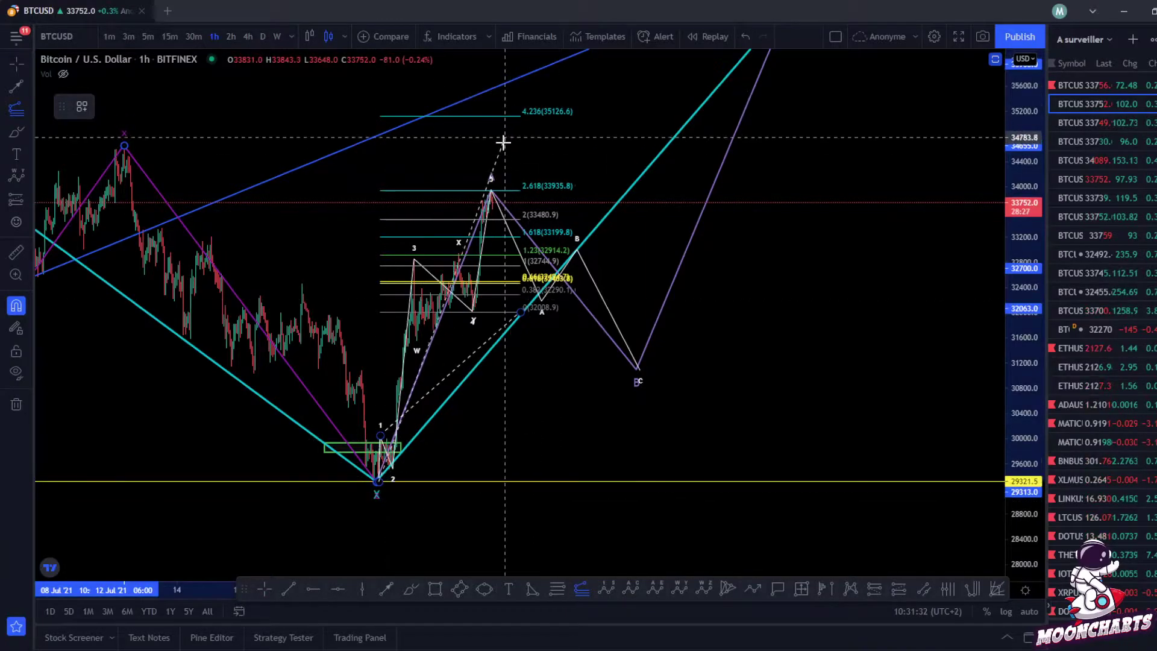
click(493, 173)
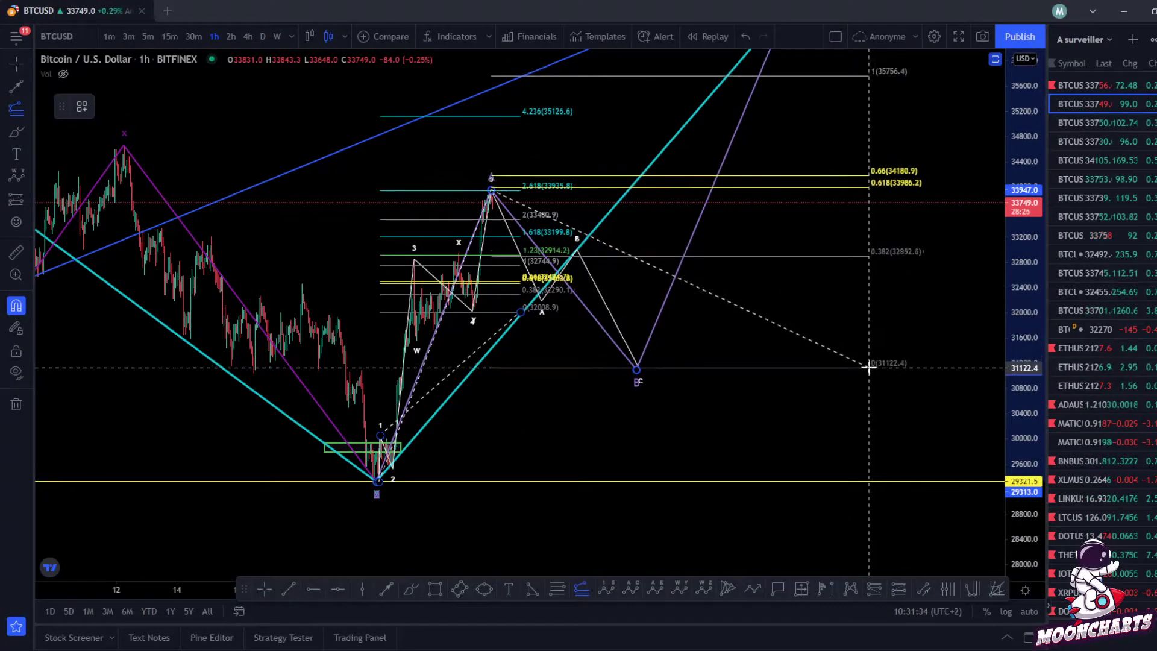
click(870, 368)
Step: Examine how the projected C, Y and 2 targets line up with the upper levels of the new extension
drag(904, 295, 822, 360)
scroll(982, 329, down, 4)
drag(1025, 259, 1025, 340)
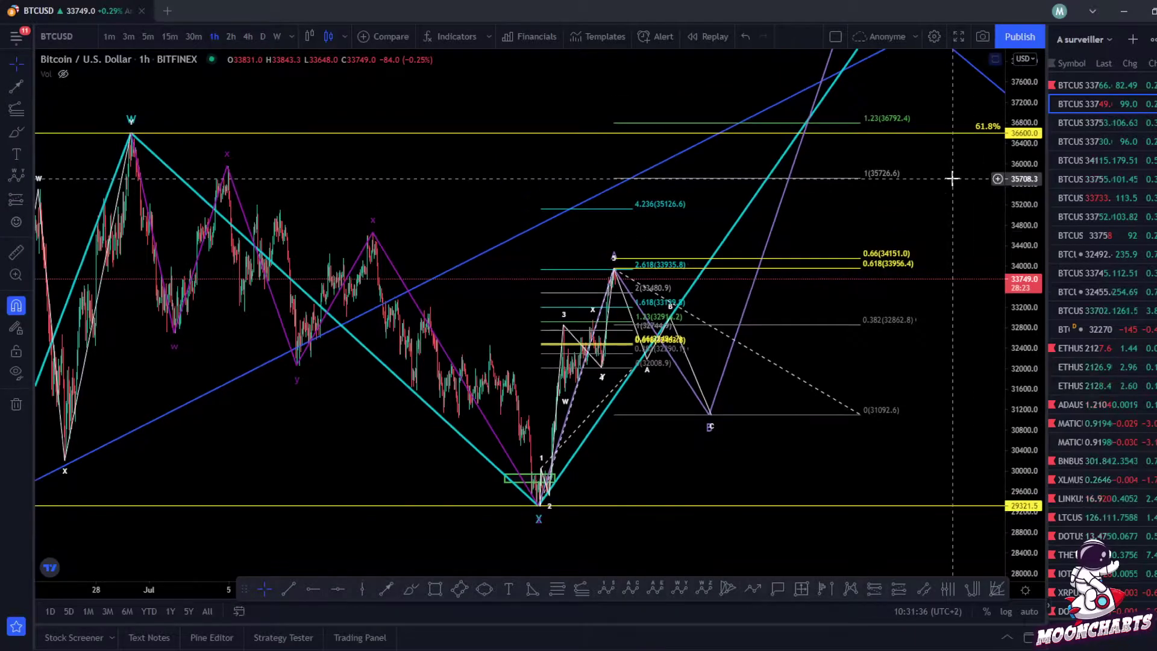
drag(943, 166, 784, 345)
drag(1023, 211, 1023, 312)
scroll(951, 287, down, 5)
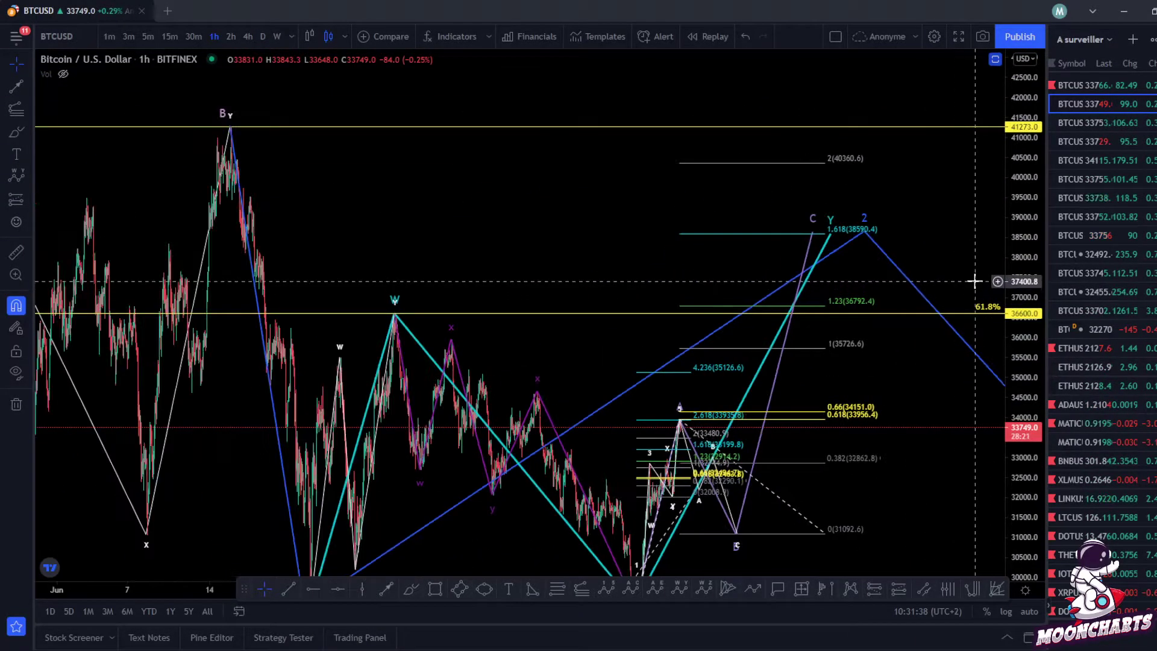
scroll(970, 281, up, 3)
drag(941, 240, 903, 211)
drag(1021, 258, 1019, 207)
drag(917, 186, 925, 171)
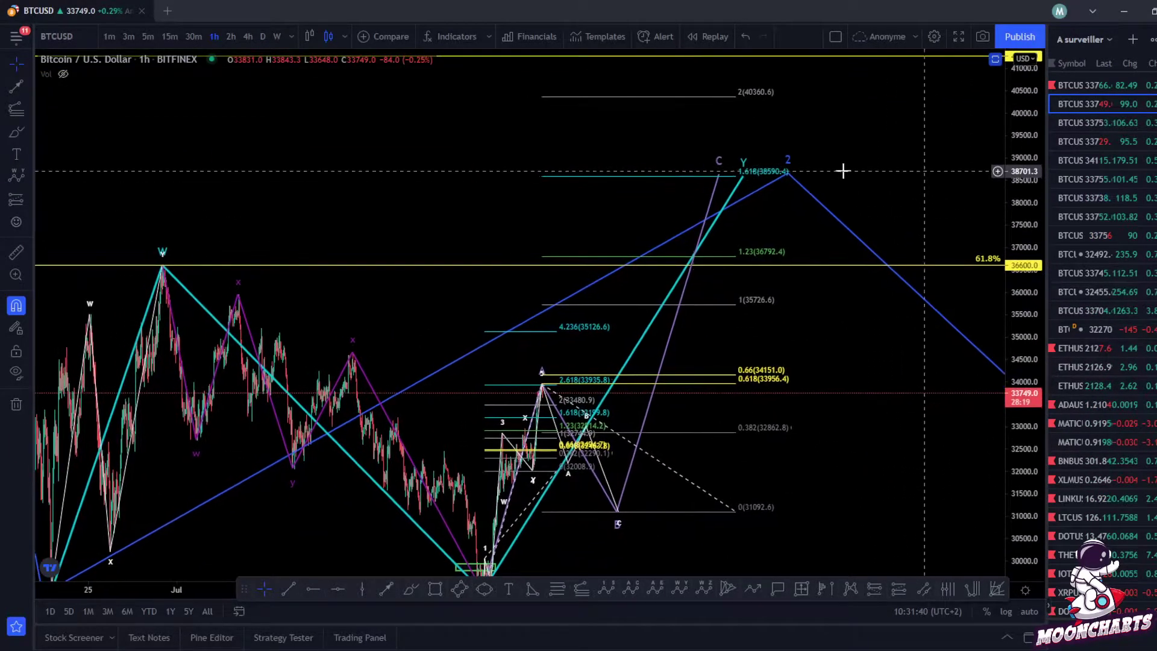
Step: Align the cyan Y, purple C and blue 2 targets side by side at the extension's 1.618 level, 38590.4
drag(742, 180, 769, 164)
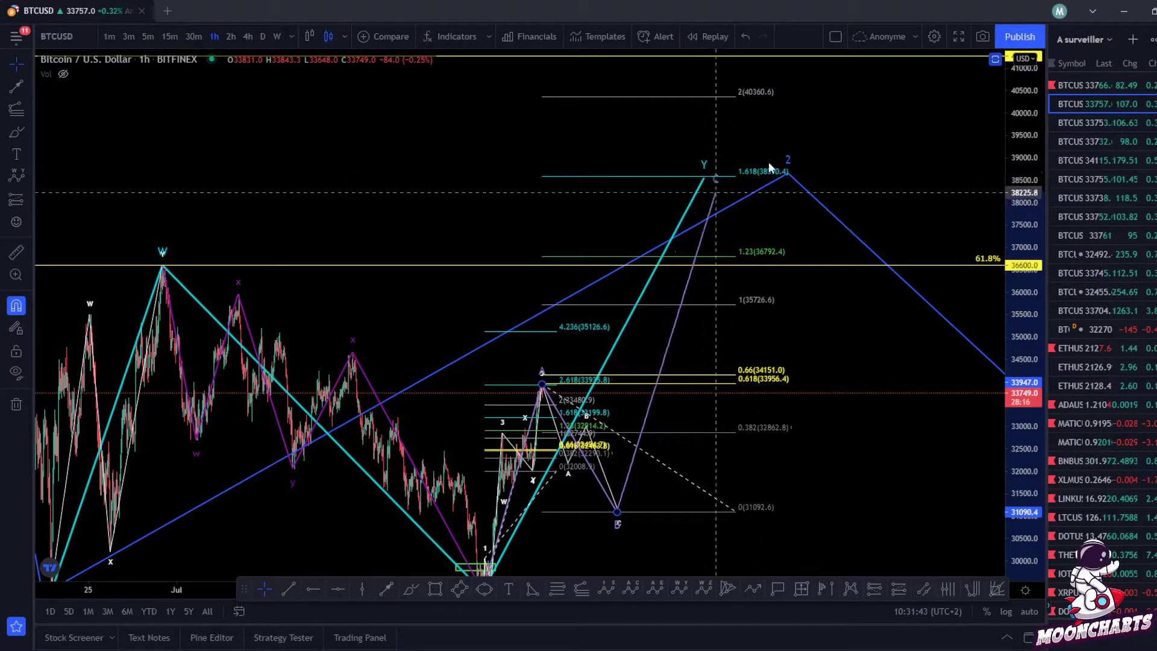
click(704, 179)
drag(704, 179, 698, 178)
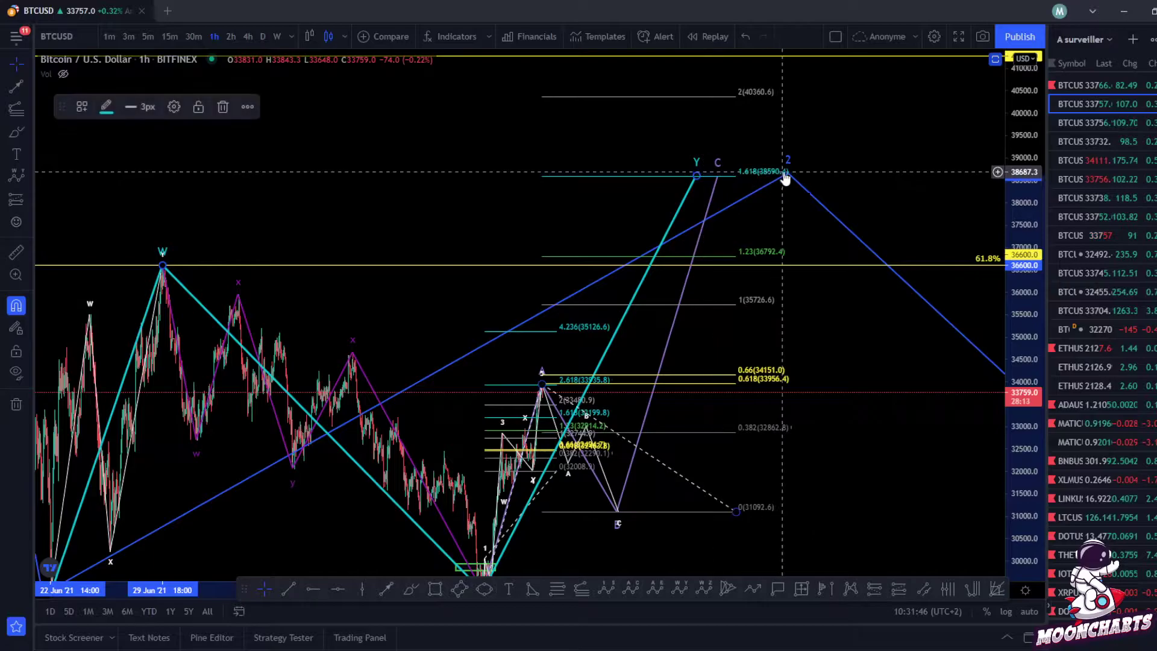
drag(786, 173, 707, 174)
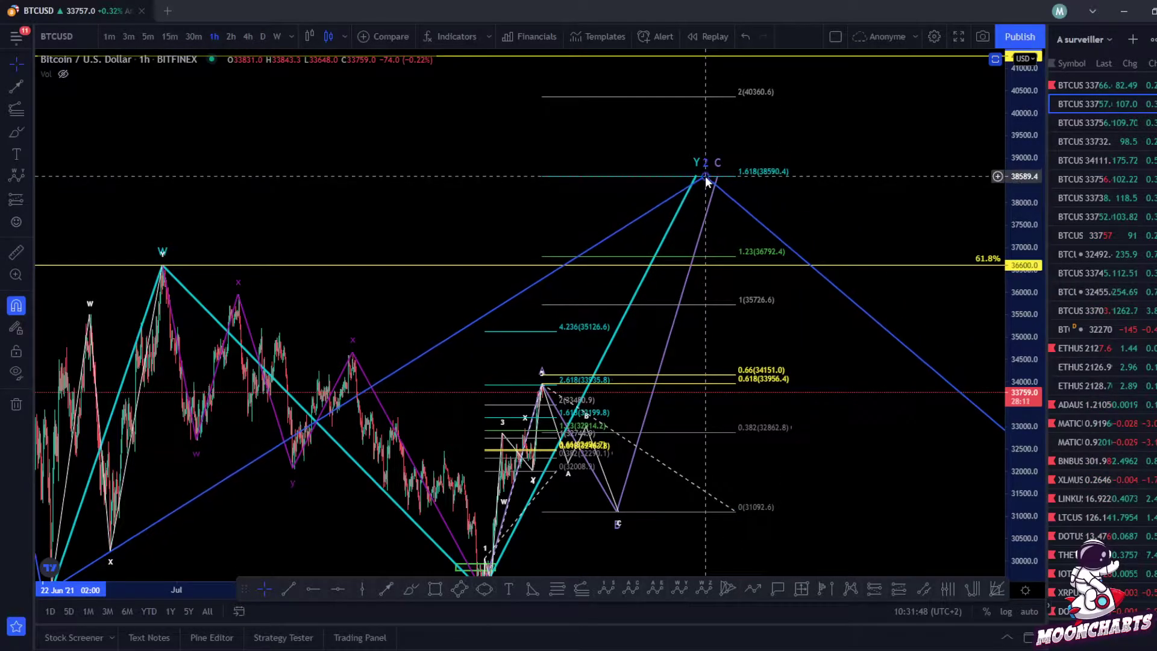
Step: Examine the whole projected move from the X low through the purple B pullback to the Y-2-C target
scroll(904, 170, down, 5)
drag(1017, 160, 1009, 197)
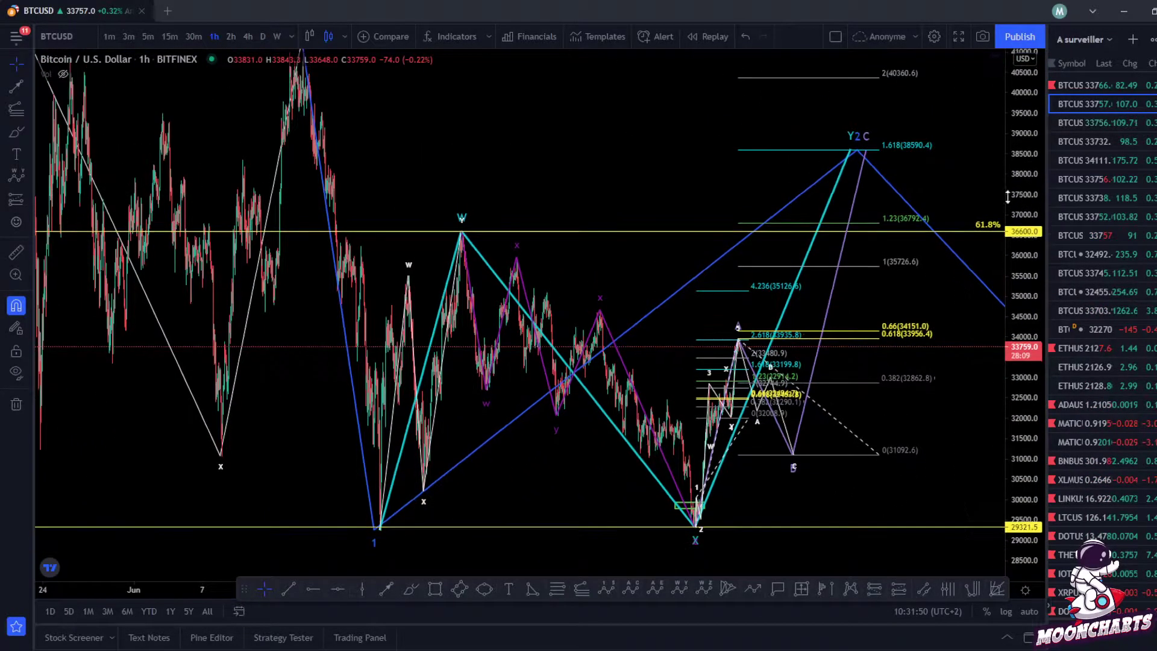
drag(894, 302, 767, 284)
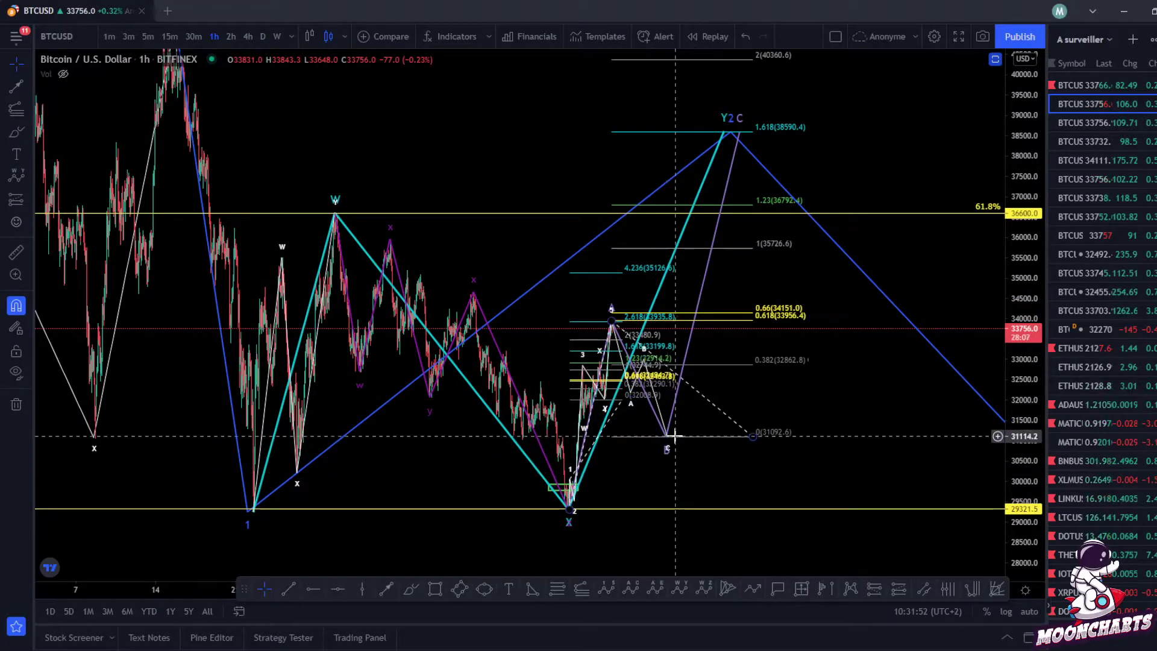
drag(830, 407, 801, 407)
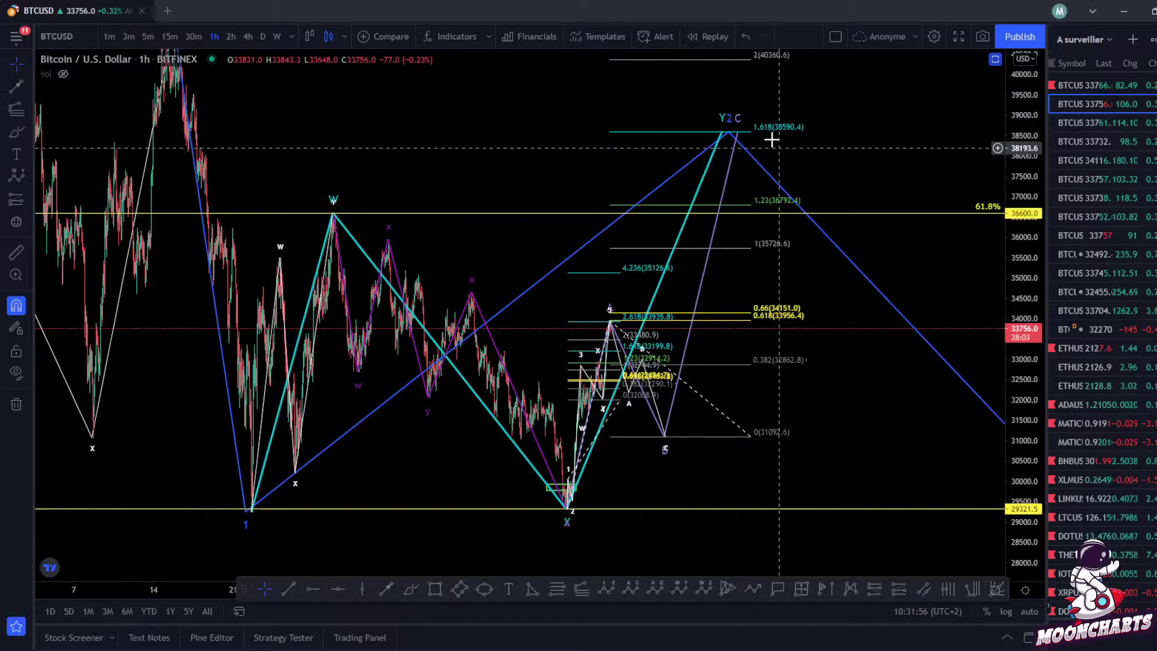
drag(826, 161, 842, 163)
scroll(868, 135, up, 2)
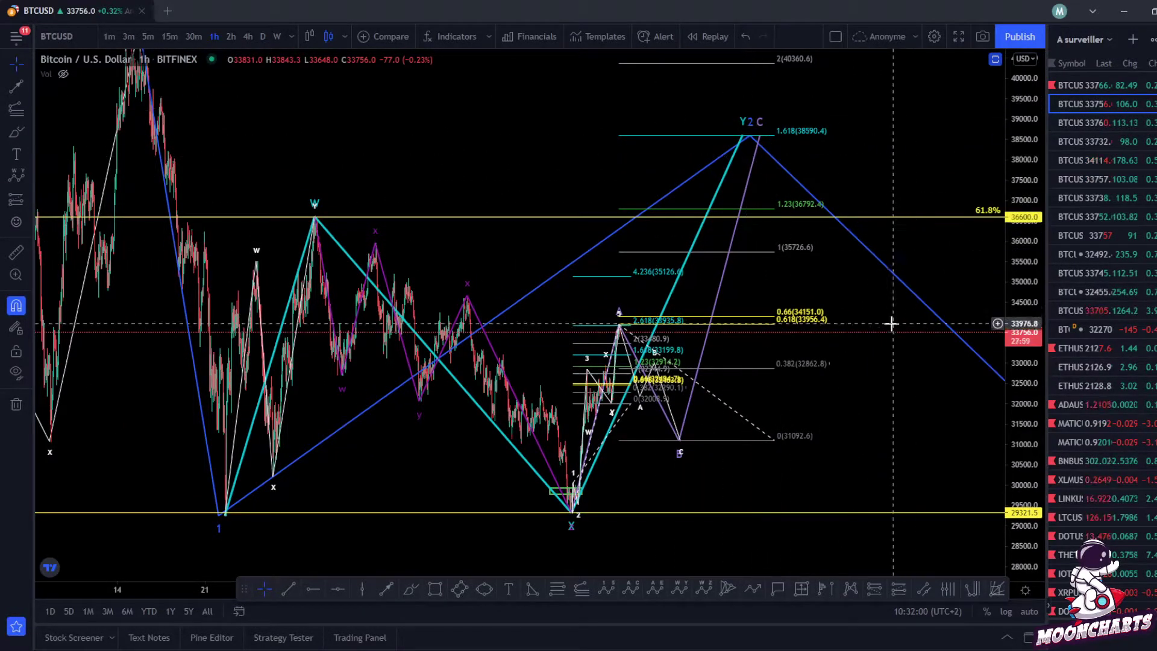
scroll(880, 319, up, 1)
scroll(820, 383, up, 1)
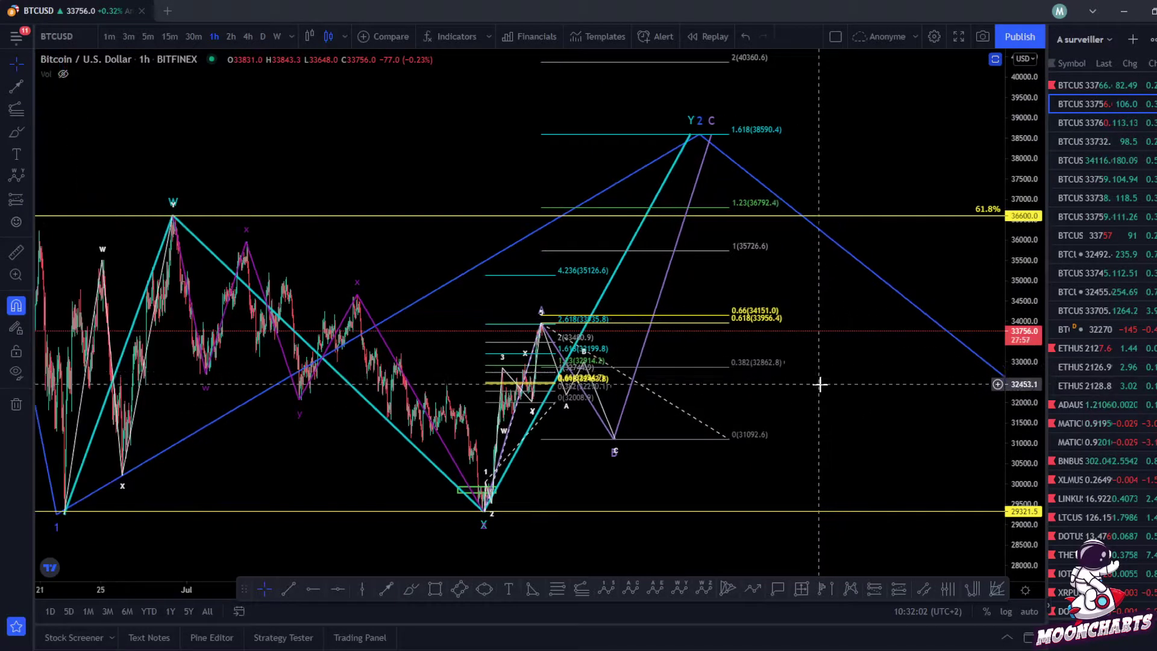
drag(819, 386, 884, 378)
drag(1025, 386, 1024, 346)
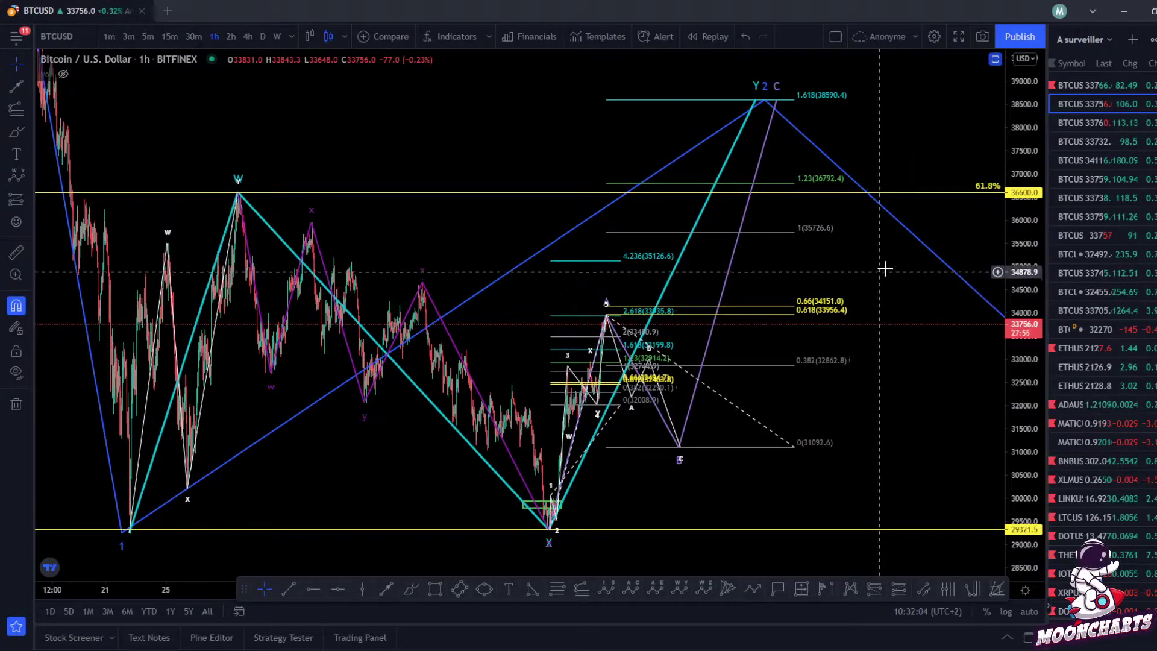
drag(857, 275, 798, 277)
scroll(799, 326, down, 2)
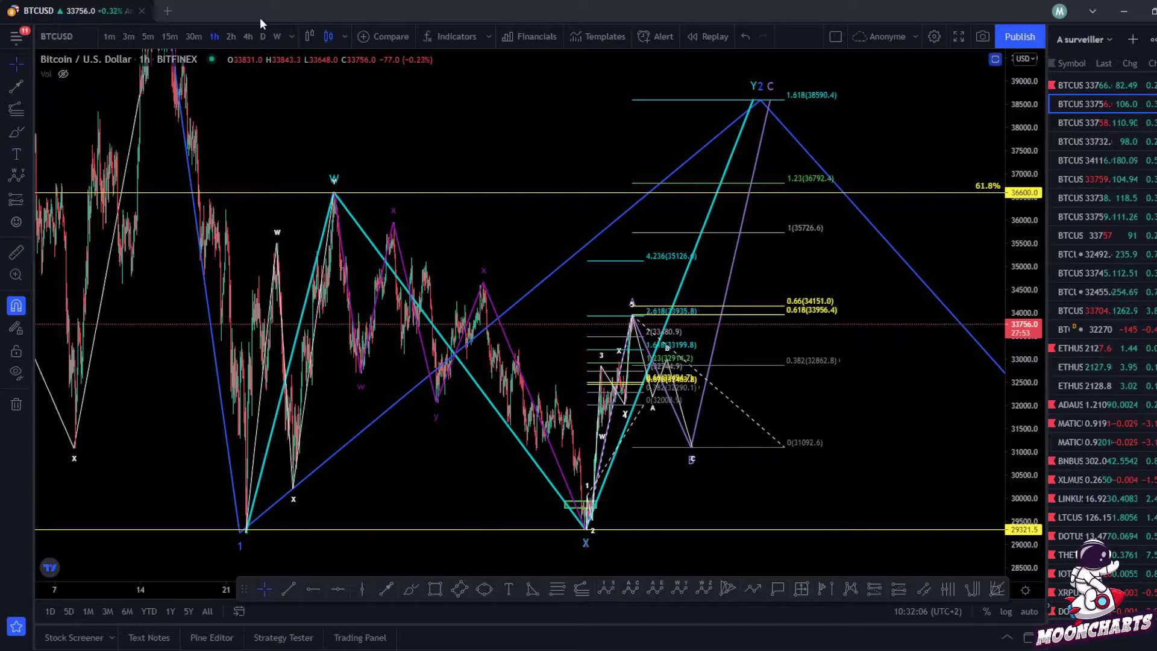
Step: Switch the chart to the 4-hour interval and frame the W-X-Y structure with its projected targets
click(248, 37)
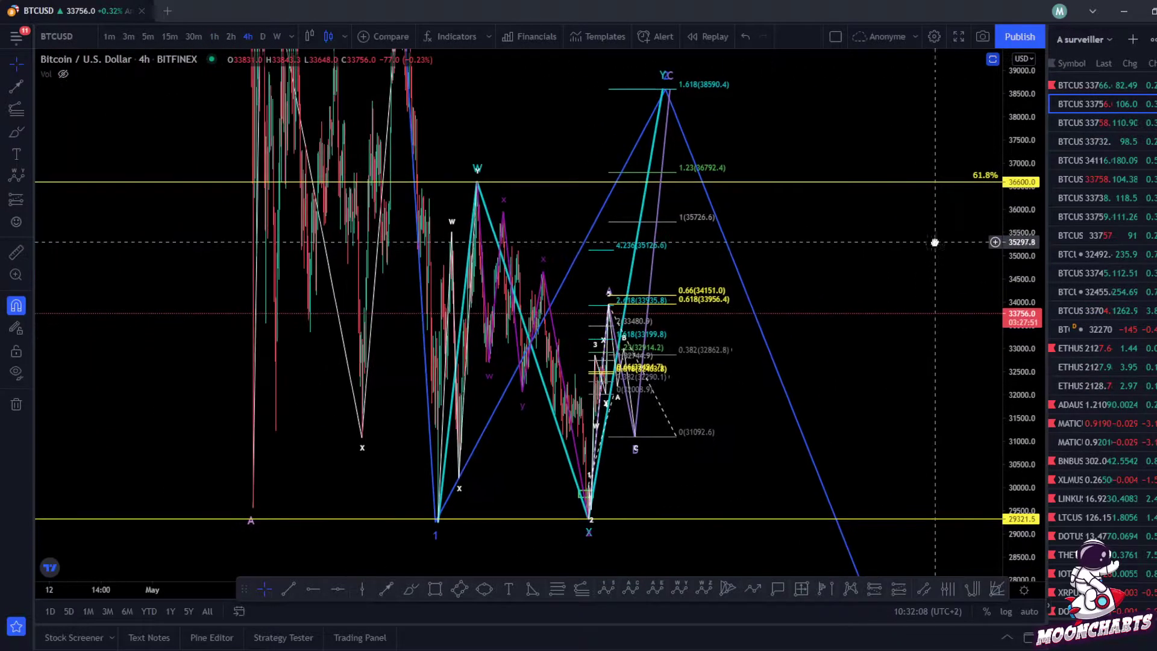
drag(695, 265, 913, 257)
drag(796, 412, 900, 413)
scroll(917, 371, up, 2)
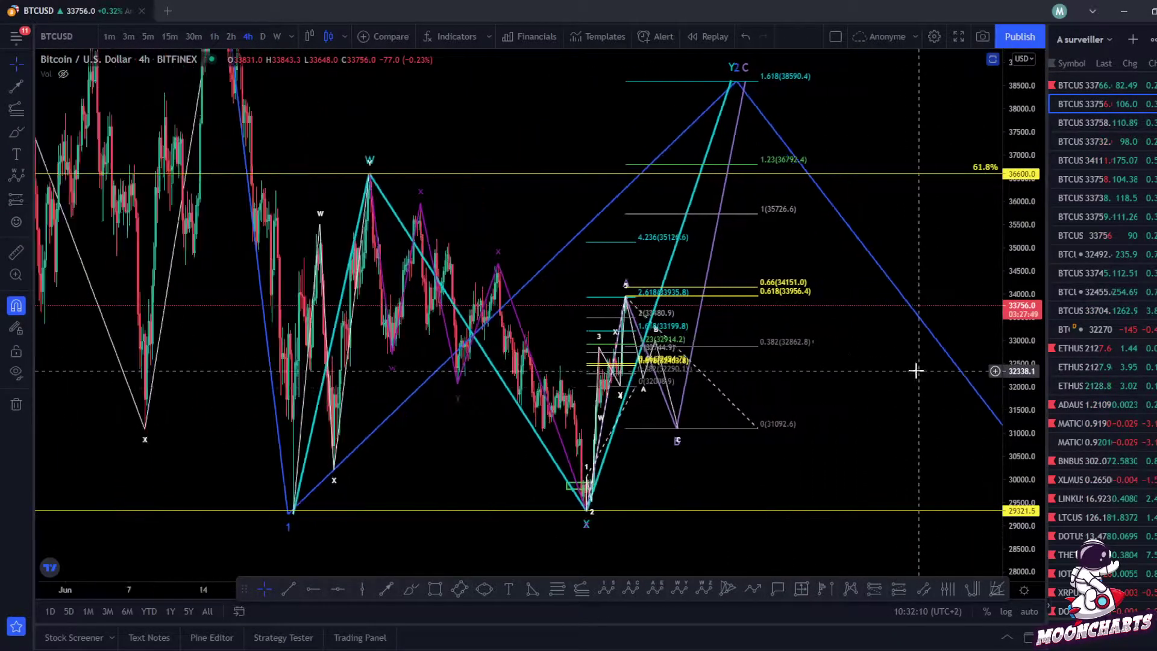
Step: Draw a trend-based Fibonacci extension from the wave 1 low at 29247.0 to the cyan W top at 36600.0, projected from X at 29324.4
click(581, 591)
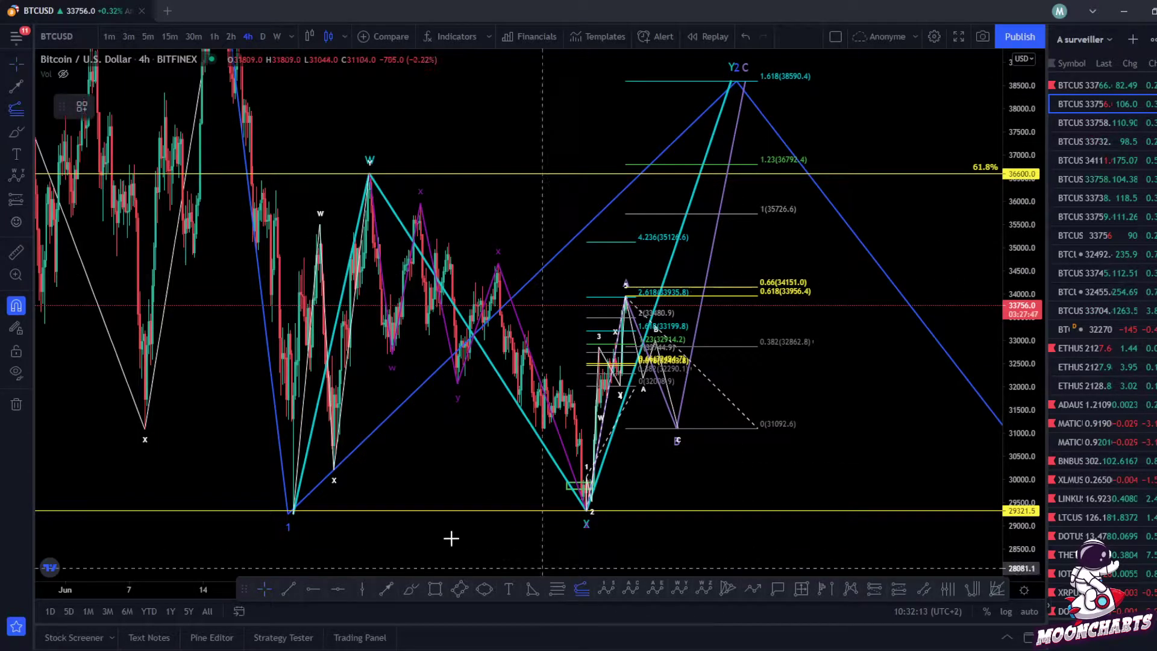
click(291, 521)
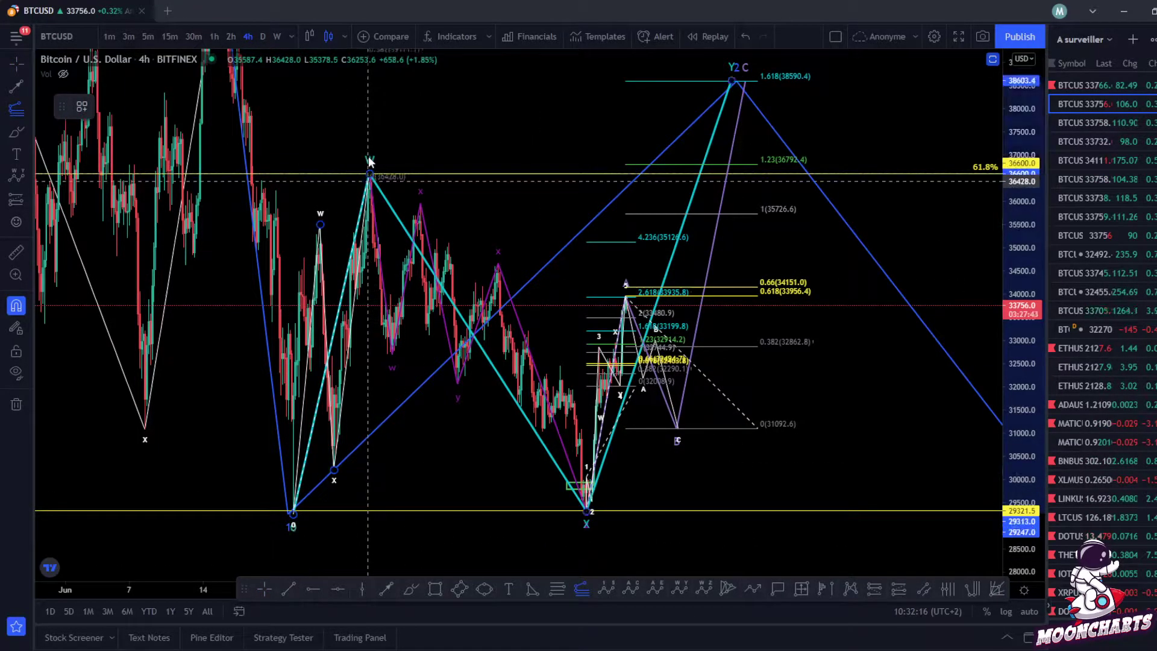
click(370, 162)
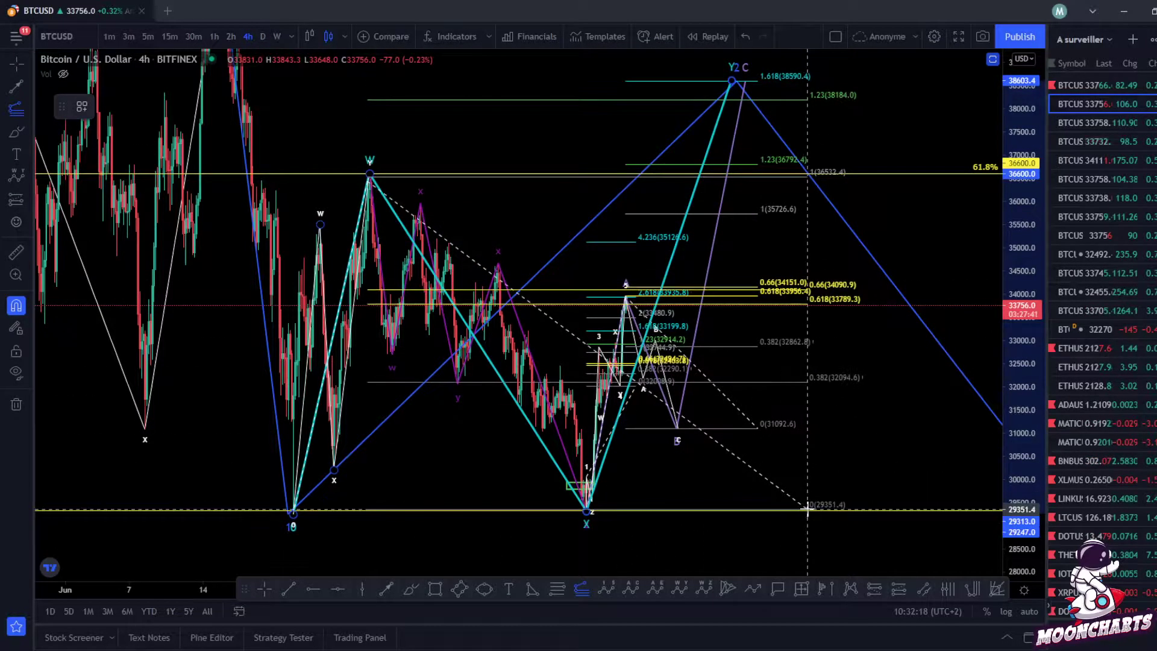
click(808, 510)
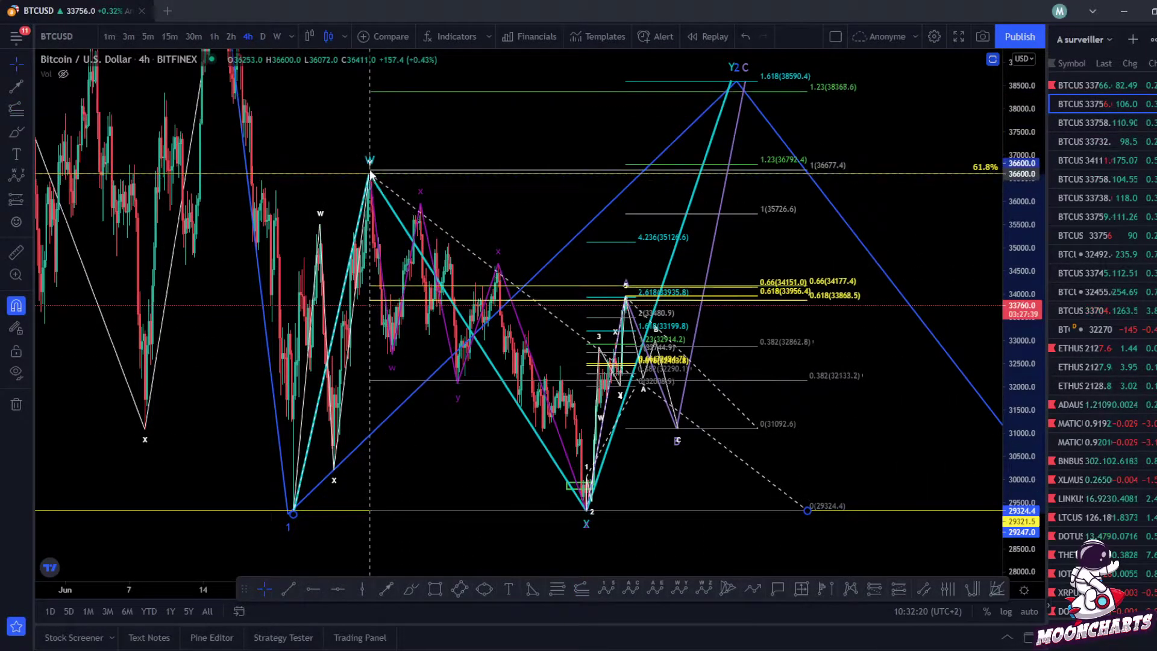
Step: Brush-sketch a rise to the Y-2-C target and a drop from it, circle the 36792.4 and 36677.4 levels, and undo both sketches
drag(854, 145, 765, 180)
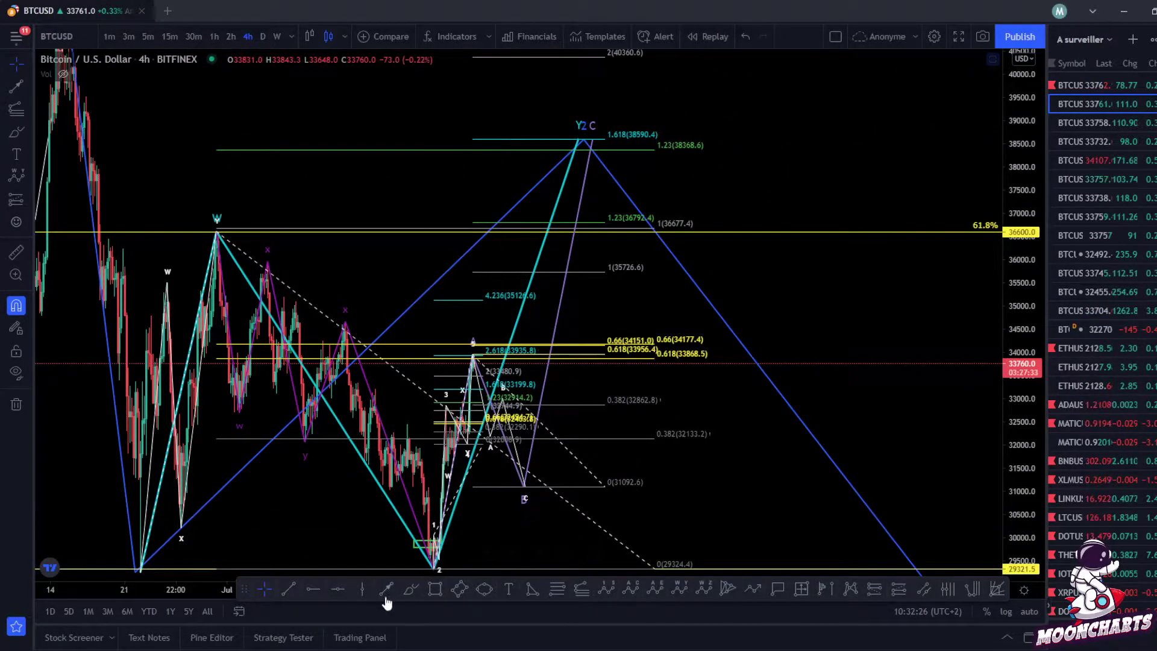
drag(500, 346, 560, 234)
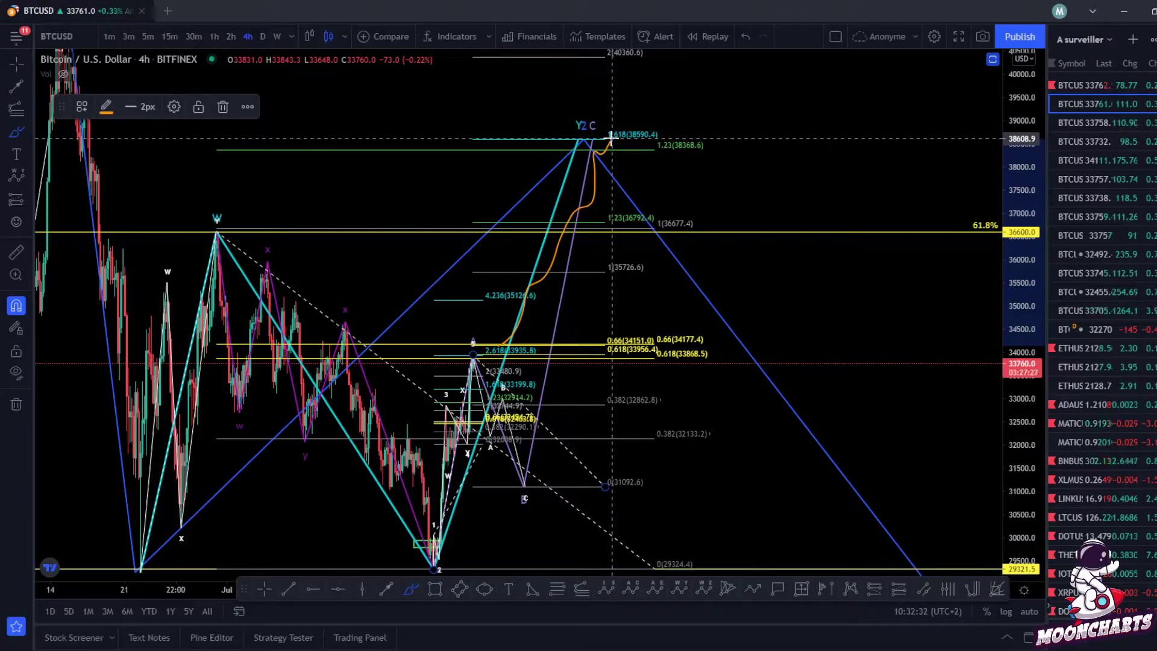
drag(642, 199, 698, 361)
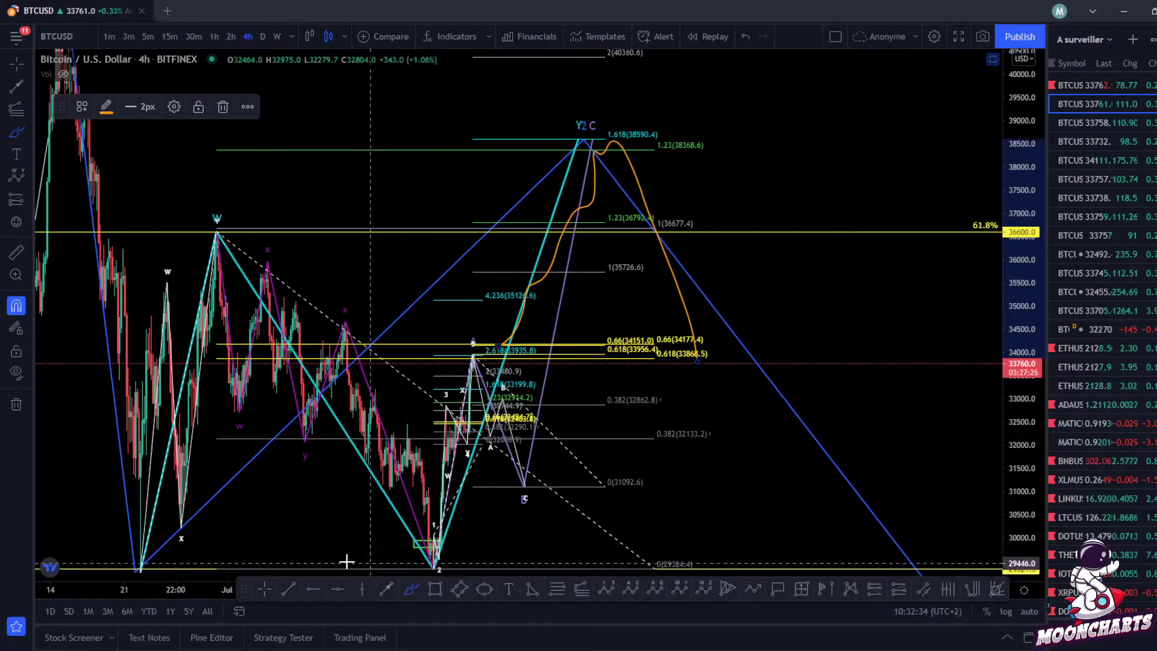
key(ctrl+z)
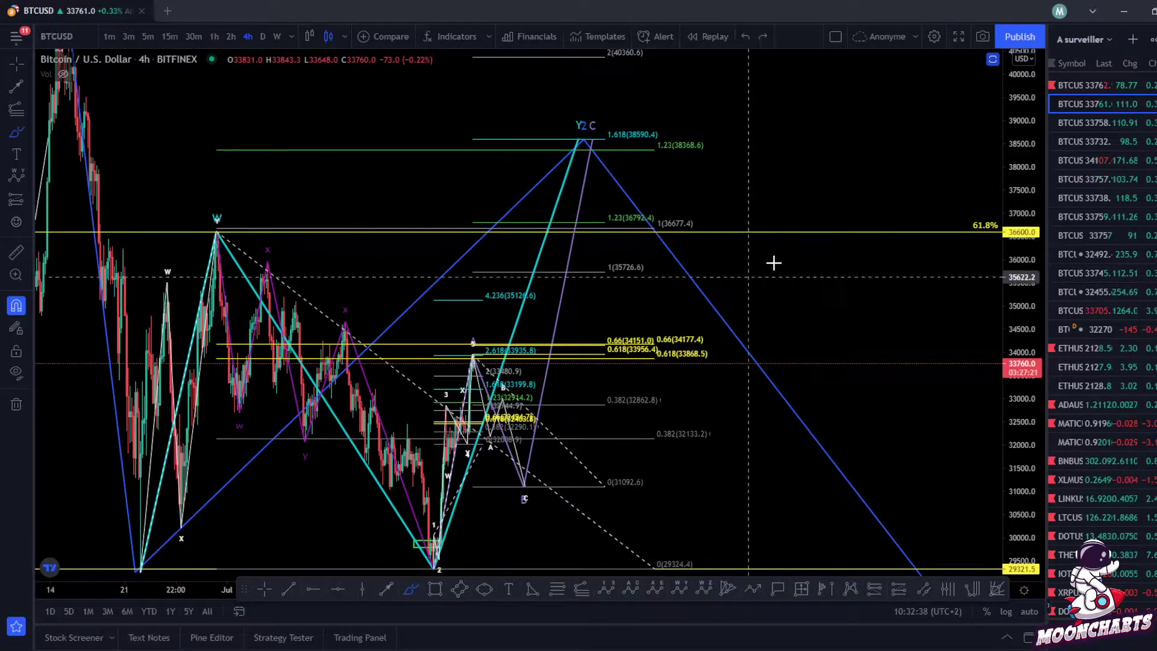
drag(594, 216, 667, 244)
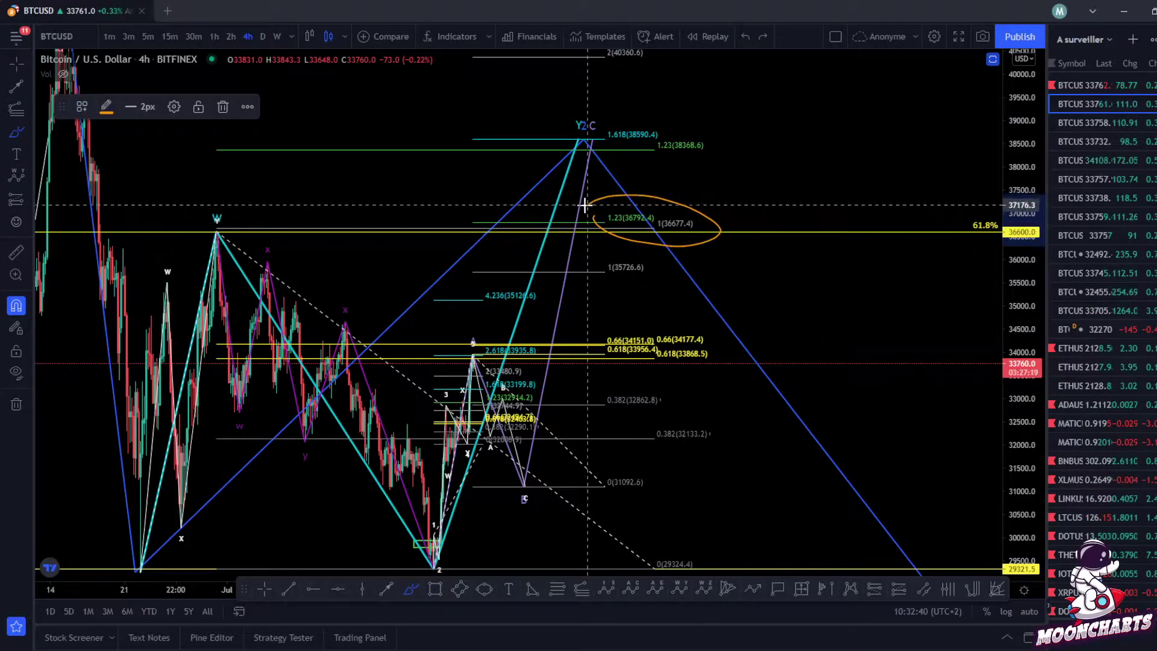
key(ctrl+z)
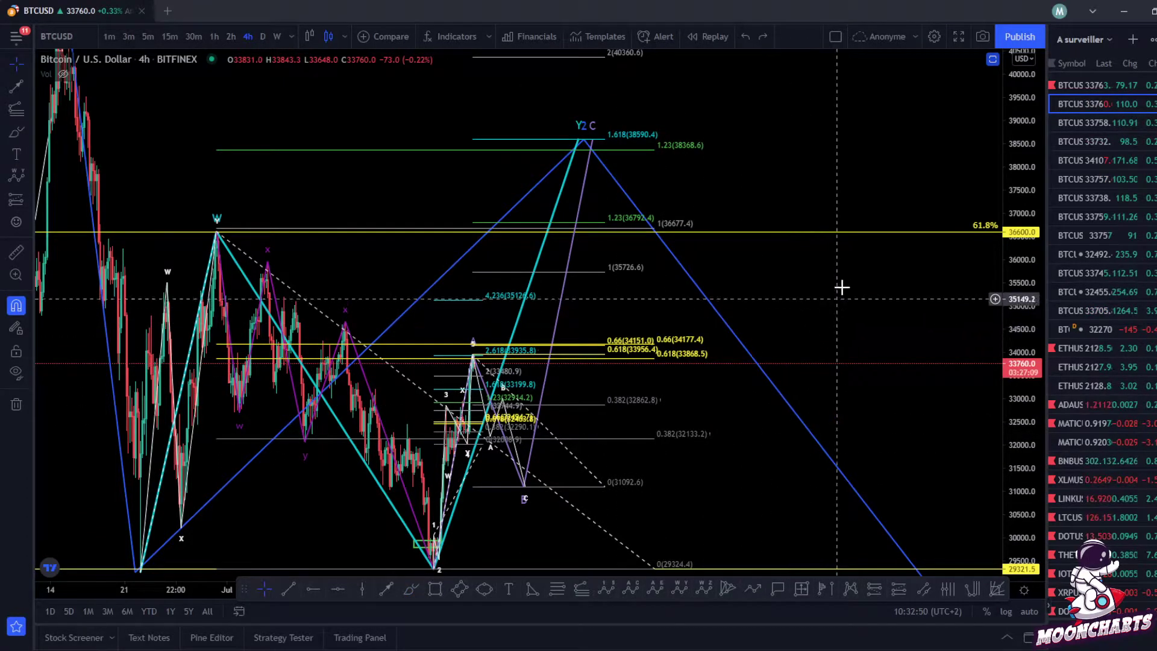
Step: Remove the Fibonacci extension drawn from the wave 1 low through cyan W to X
drag(830, 282, 925, 227)
drag(811, 354, 843, 363)
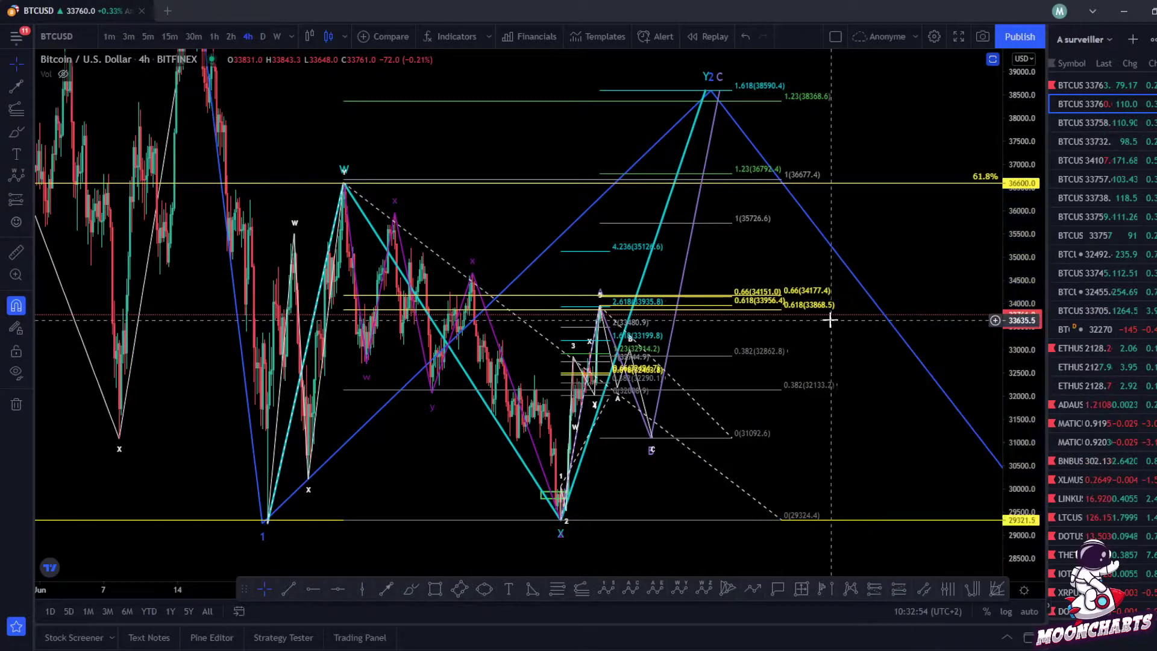
scroll(804, 352, right, 1)
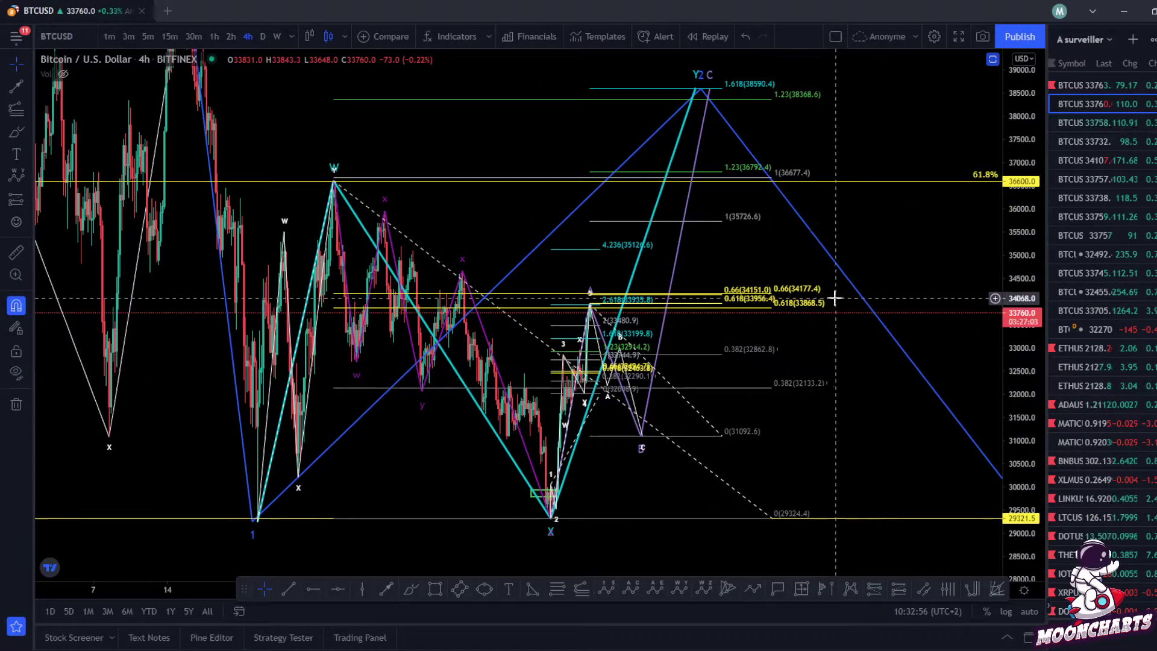
middle_click(815, 302)
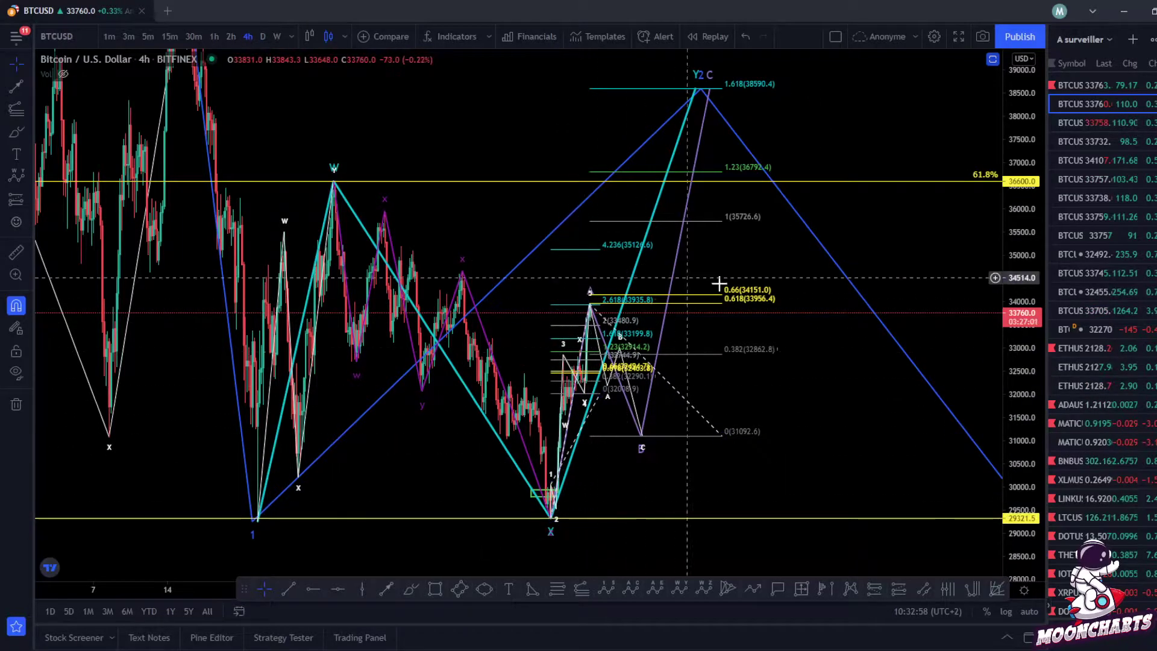
Step: Remove the trend-based Fibonacci extension projected from the purple B low at 31092.6 to the Y, 2 and C targets
scroll(793, 375, right, 3)
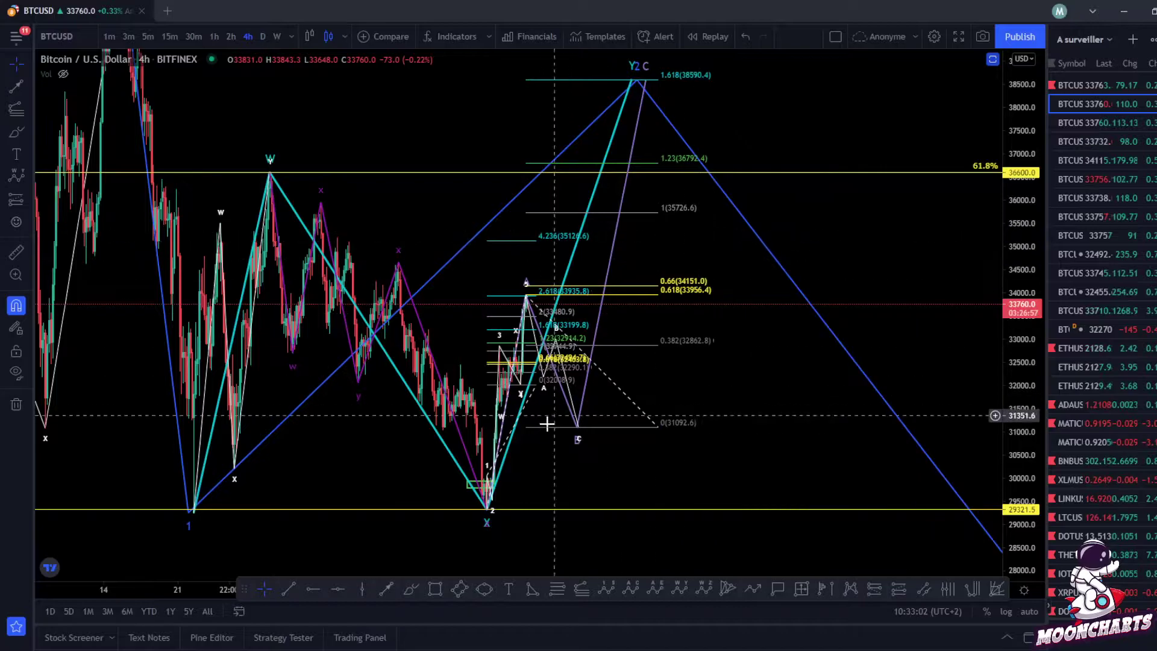
drag(638, 290, 604, 293)
drag(721, 391, 683, 386)
scroll(687, 384, down, 3)
drag(1022, 247, 1027, 321)
scroll(859, 316, up, 3)
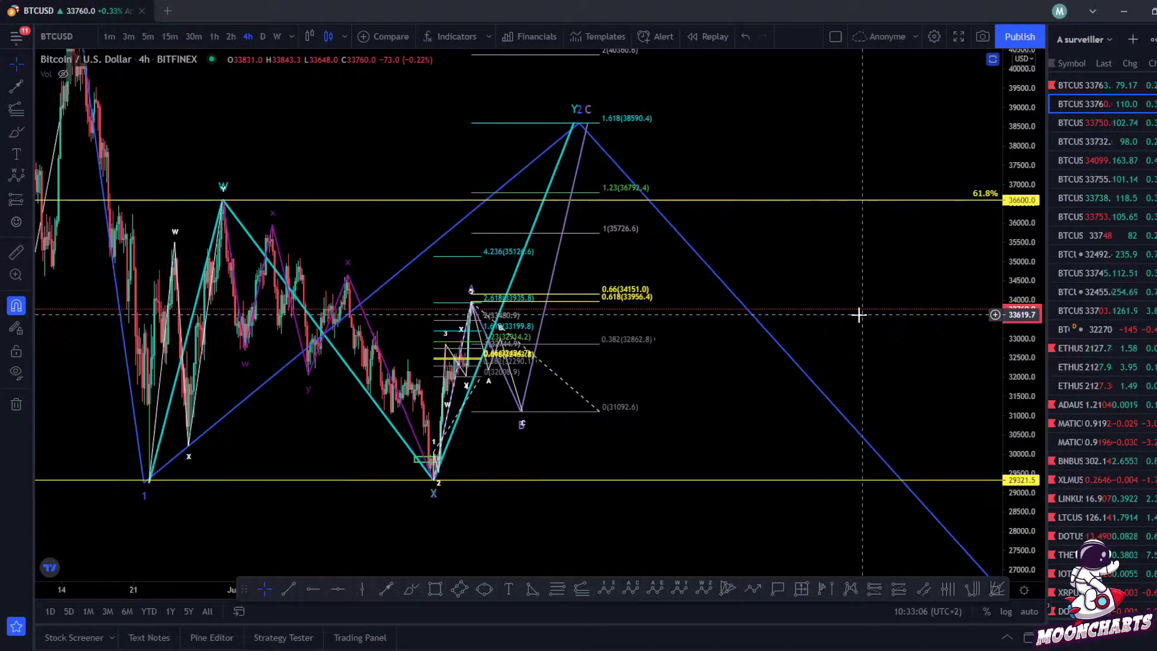
drag(805, 264, 862, 280)
click(688, 307)
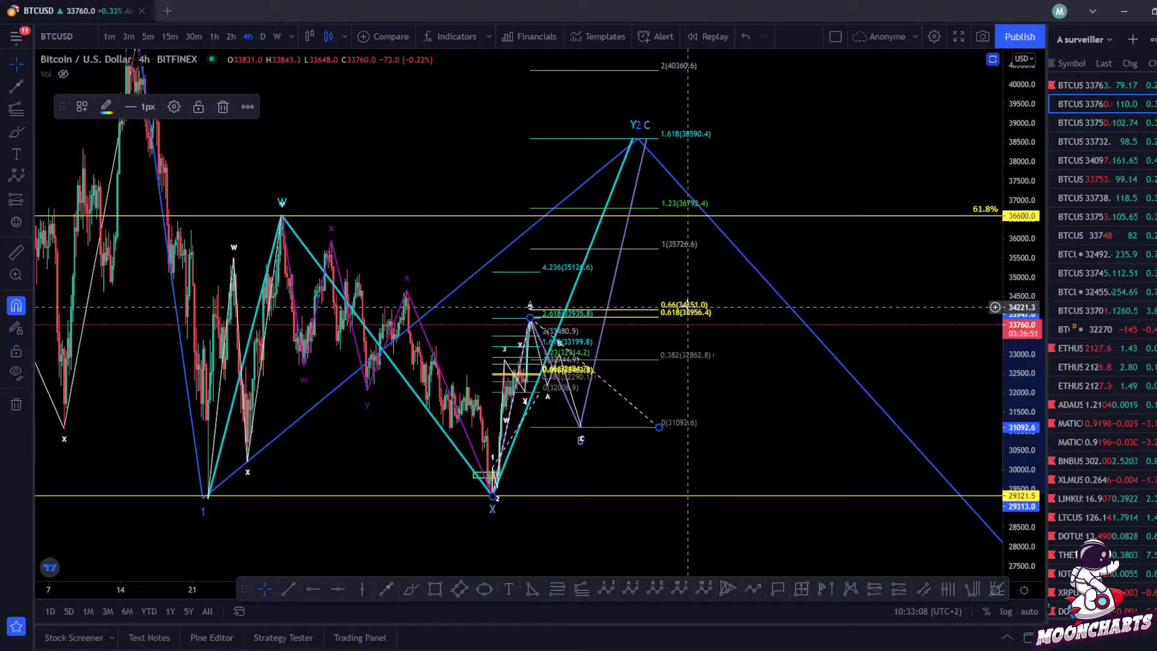
key(Delete)
Step: Remove the remaining smaller Fibonacci extension with the 4.236 level at 35126.6 above the rise from X
drag(708, 308, 742, 284)
right_click(747, 300)
scroll(800, 292, up, 2)
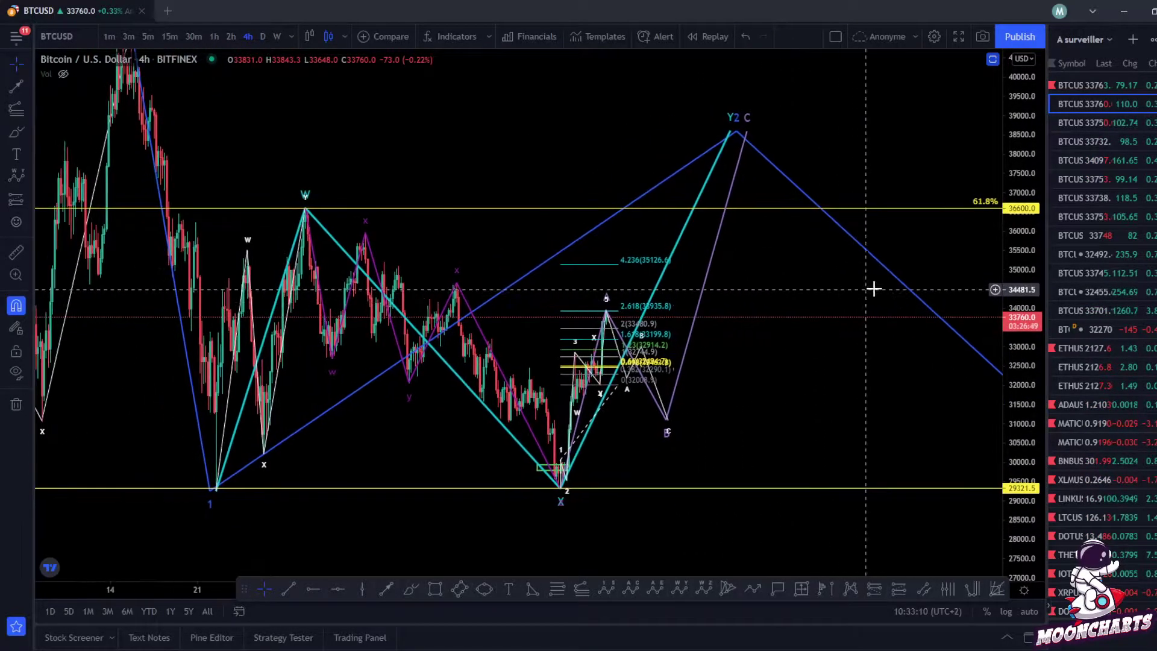
drag(1024, 345, 1023, 280)
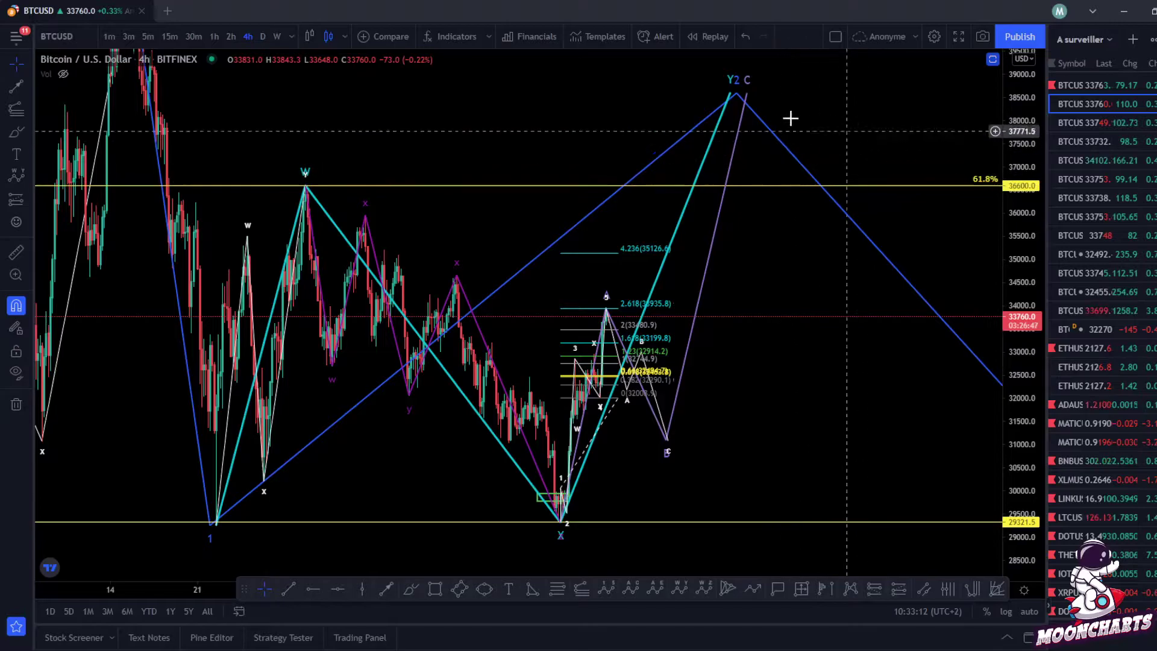
drag(789, 307, 837, 234)
click(629, 215)
key(Delete)
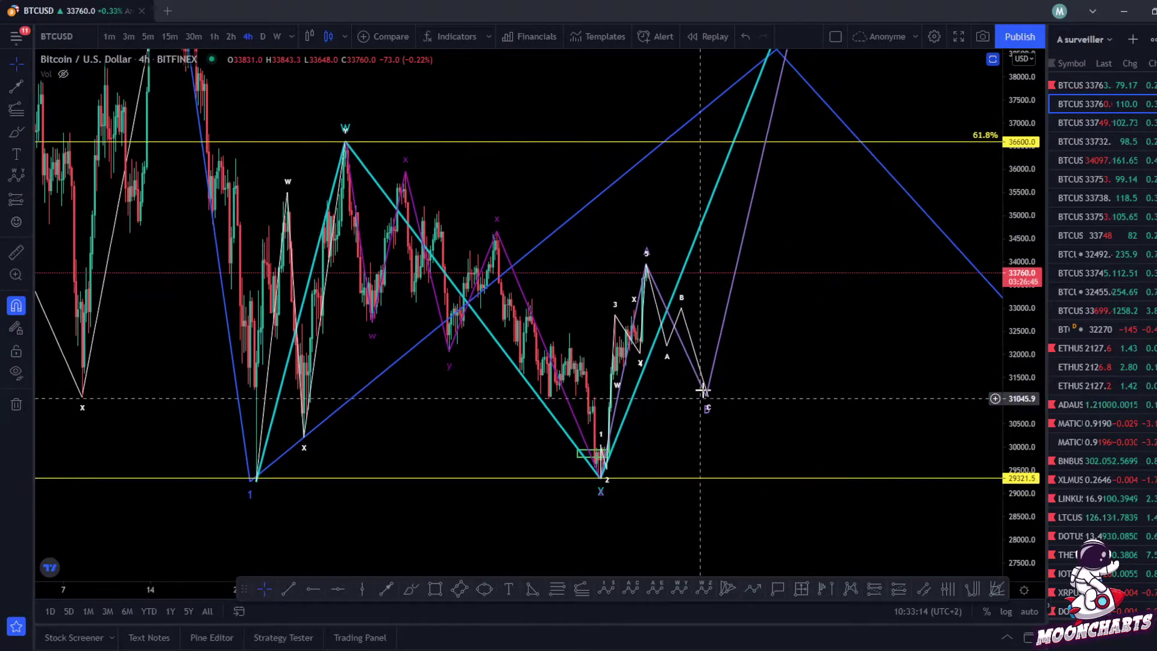
Step: Lower the endpoint of the purple A-B-C projection so C sits at about 36600, on the yellow 61.8% line
drag(803, 276, 622, 418)
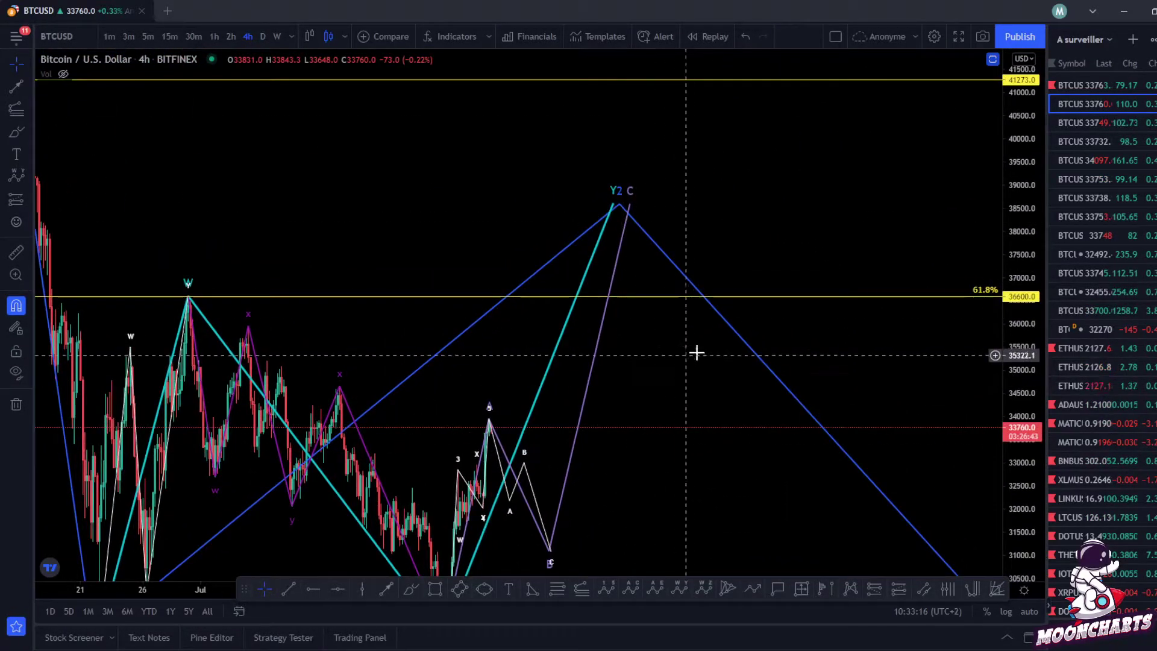
drag(701, 354, 778, 265)
scroll(905, 290, down, 4)
drag(1019, 227, 1017, 311)
drag(821, 312, 723, 334)
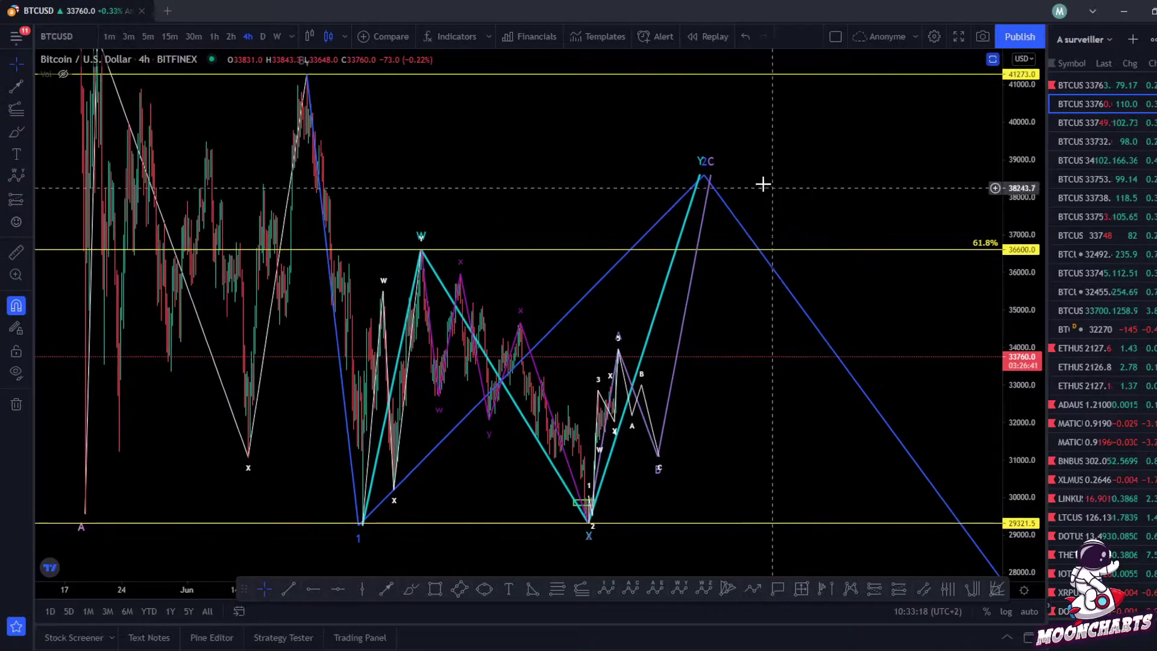
drag(714, 175, 718, 256)
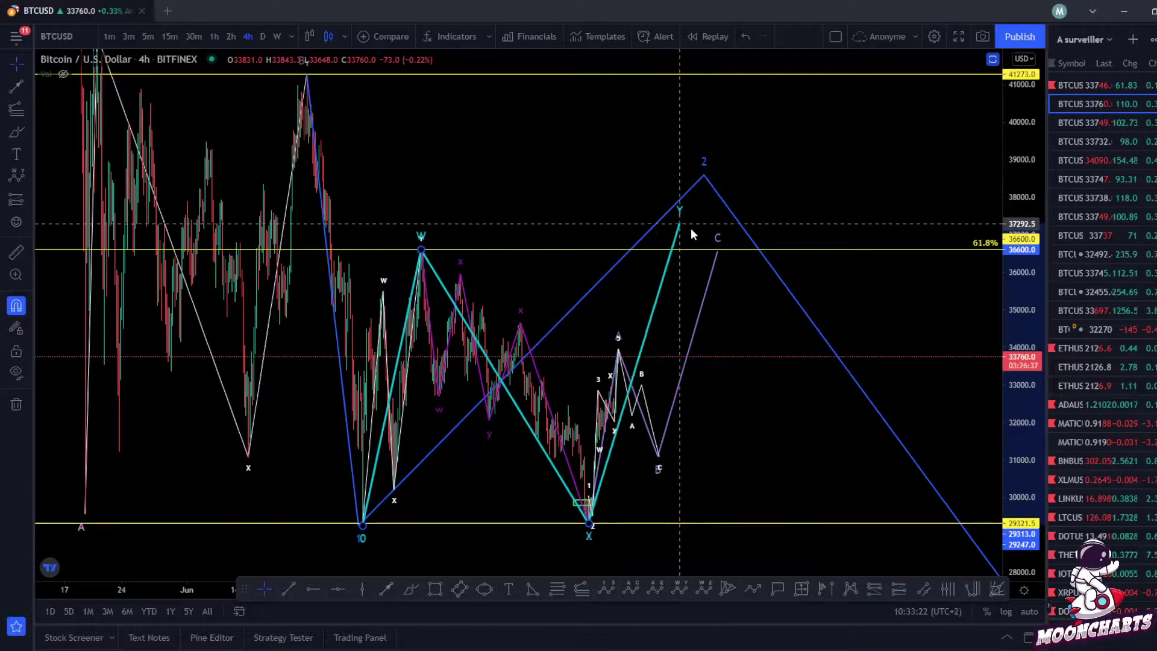